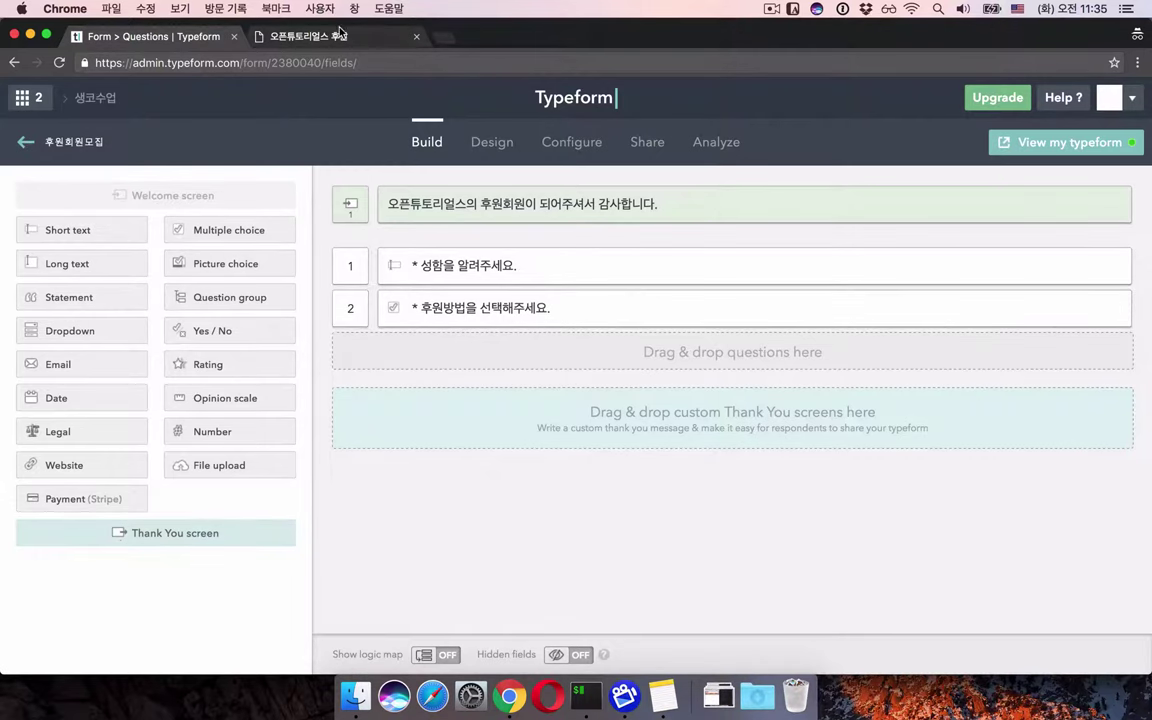
Switch to the 오픈튜토리얼스 후원 tab to view the live donation form.
click(310, 36)
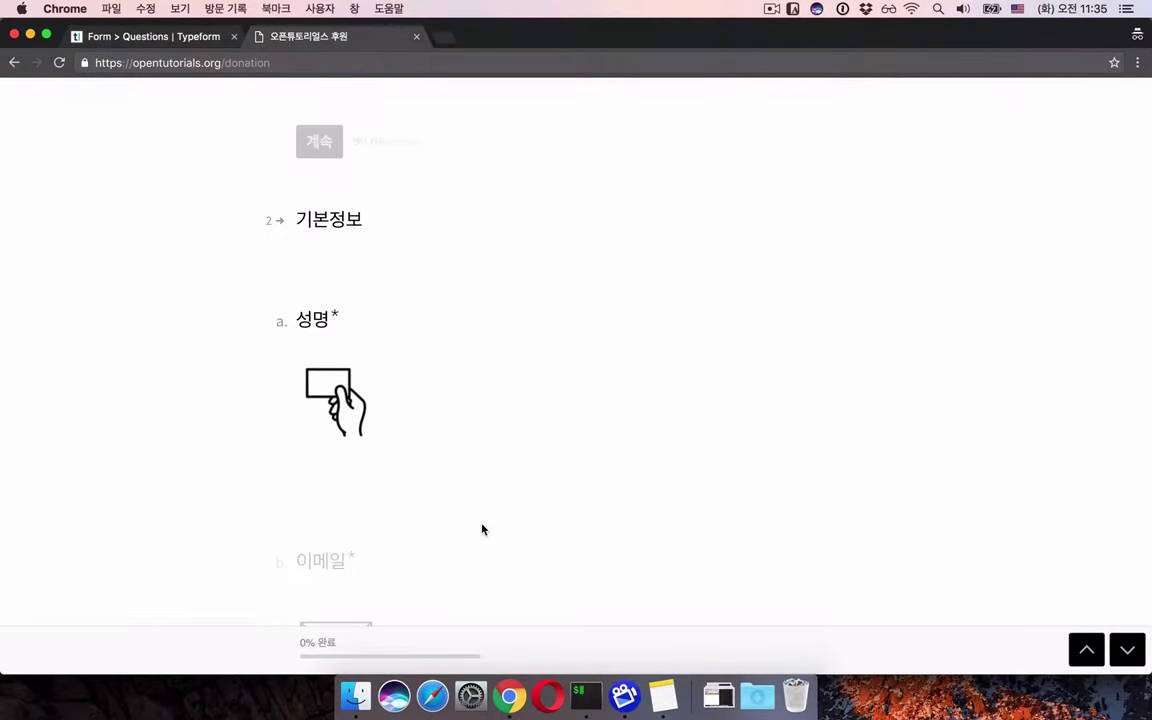
On the live form, try 계좌이체 and then 신용카드 (paypal) to see each jump.
scroll(482, 529, down, 10)
scroll(482, 530, down, 3)
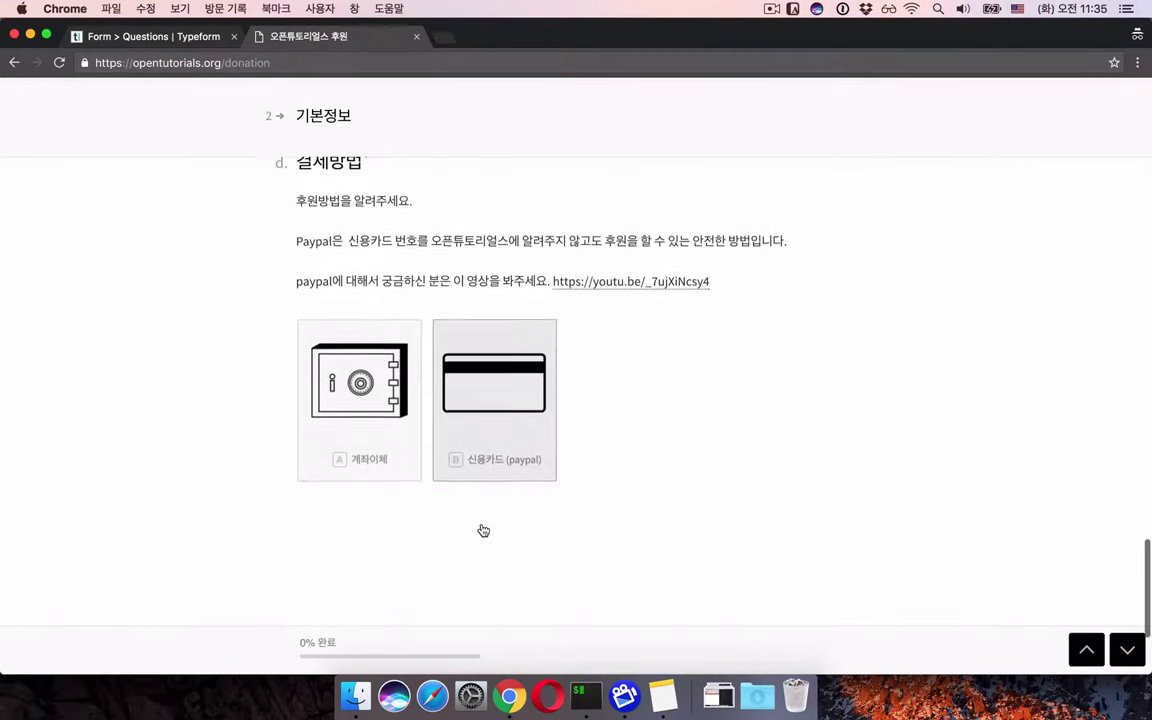
click(378, 376)
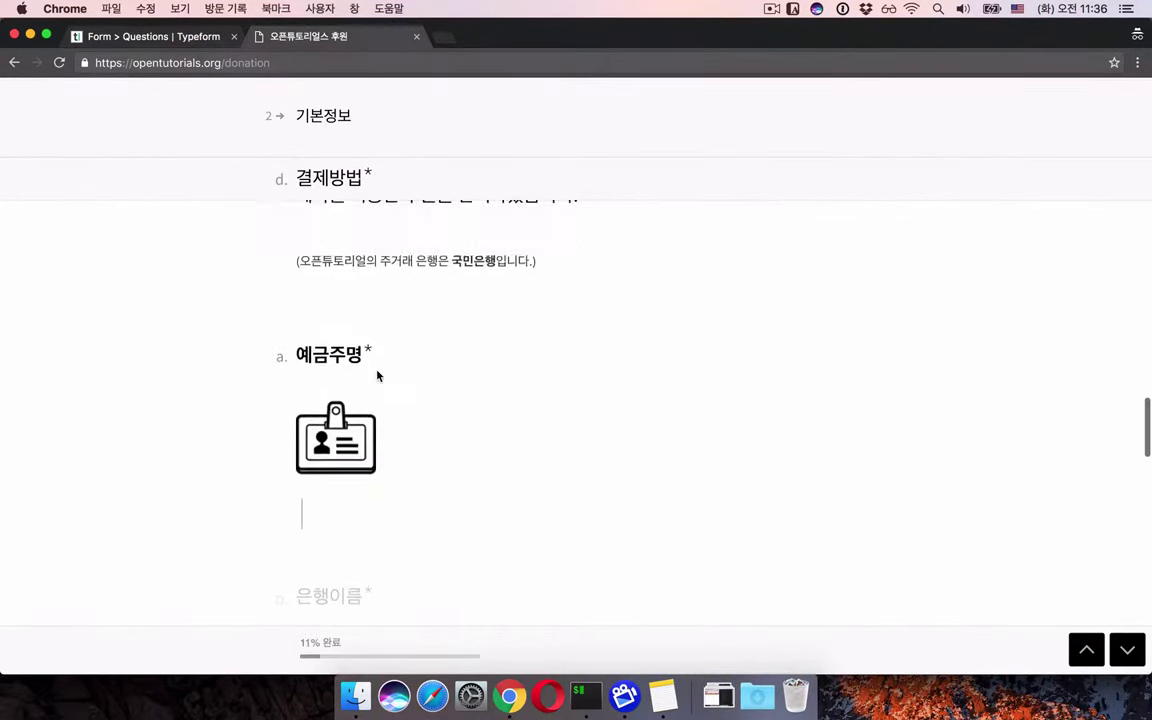
scroll(349, 404, up, 5)
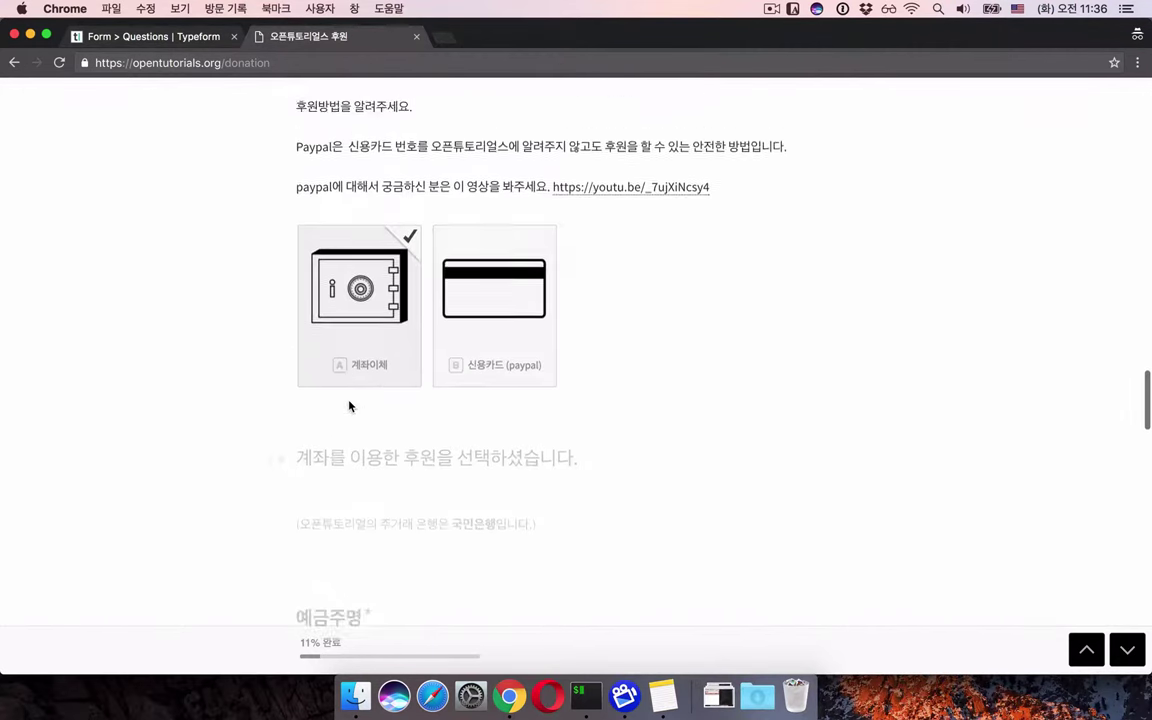
click(535, 349)
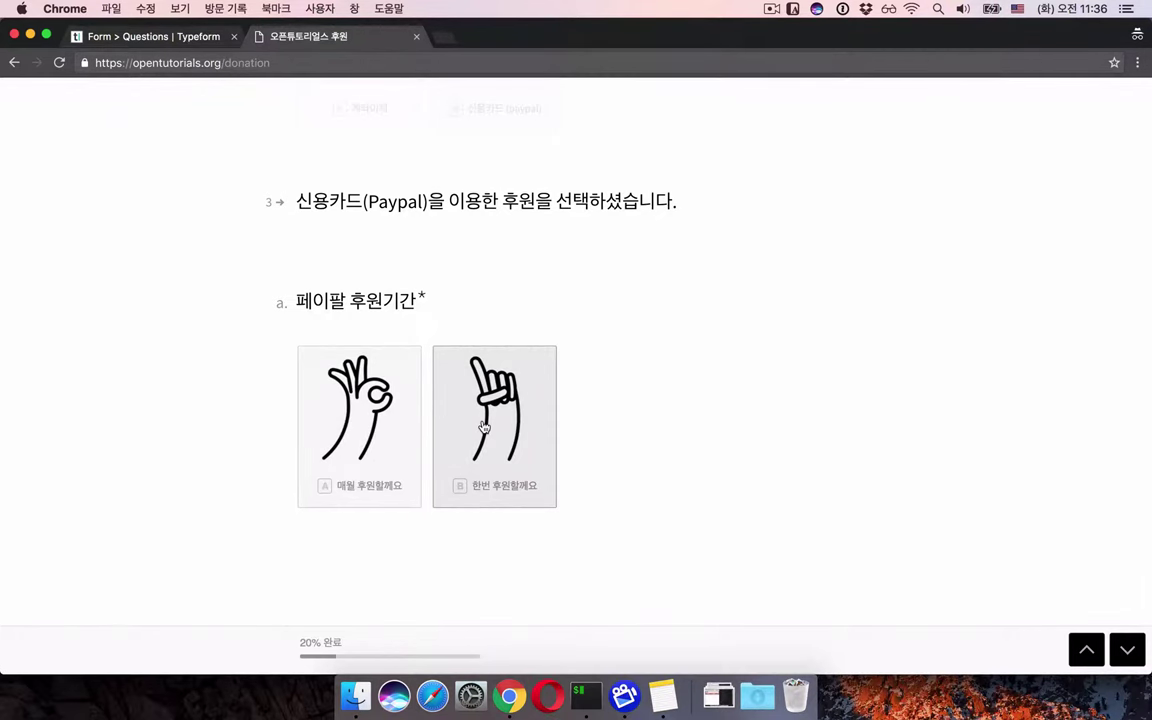
Go back to the 'Form > Questions | Typeform' builder tab.
scroll(484, 427, up, 3)
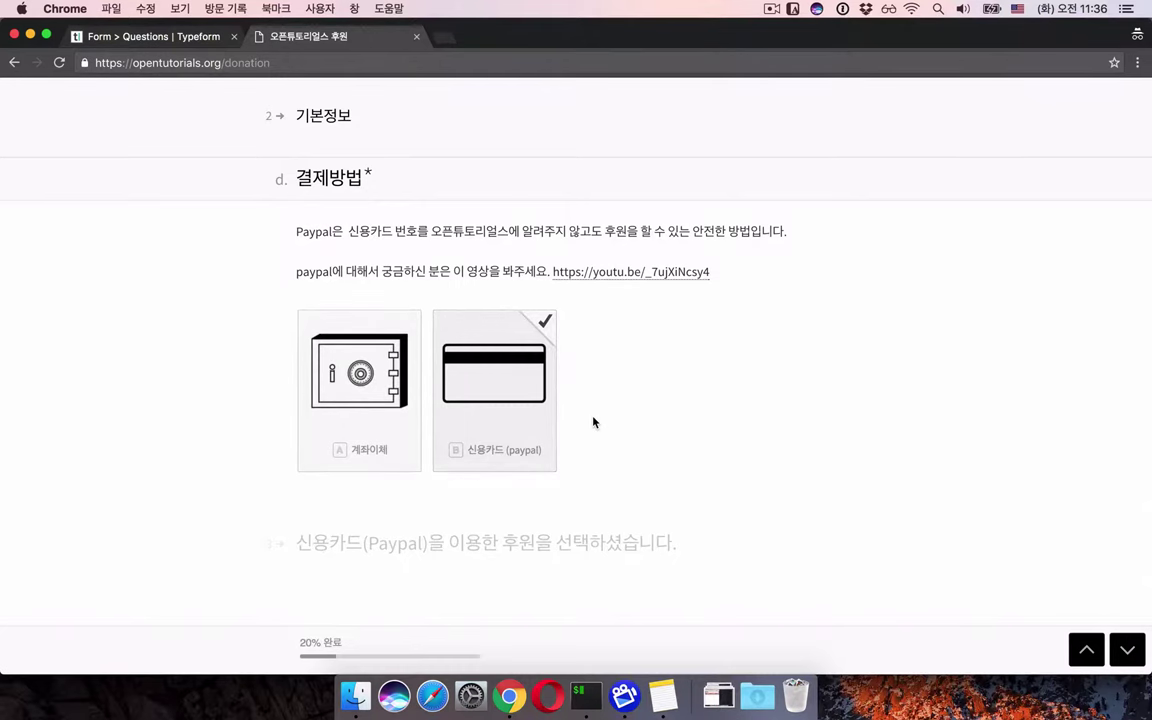
scroll(593, 423, down, 3)
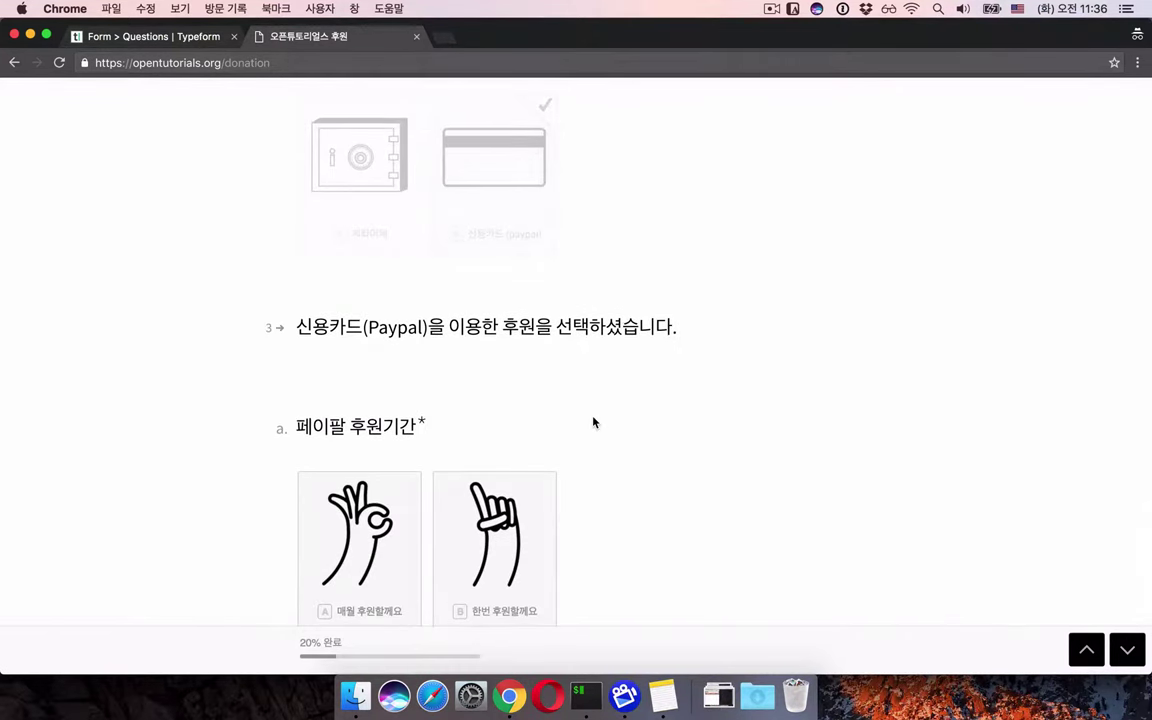
click(176, 36)
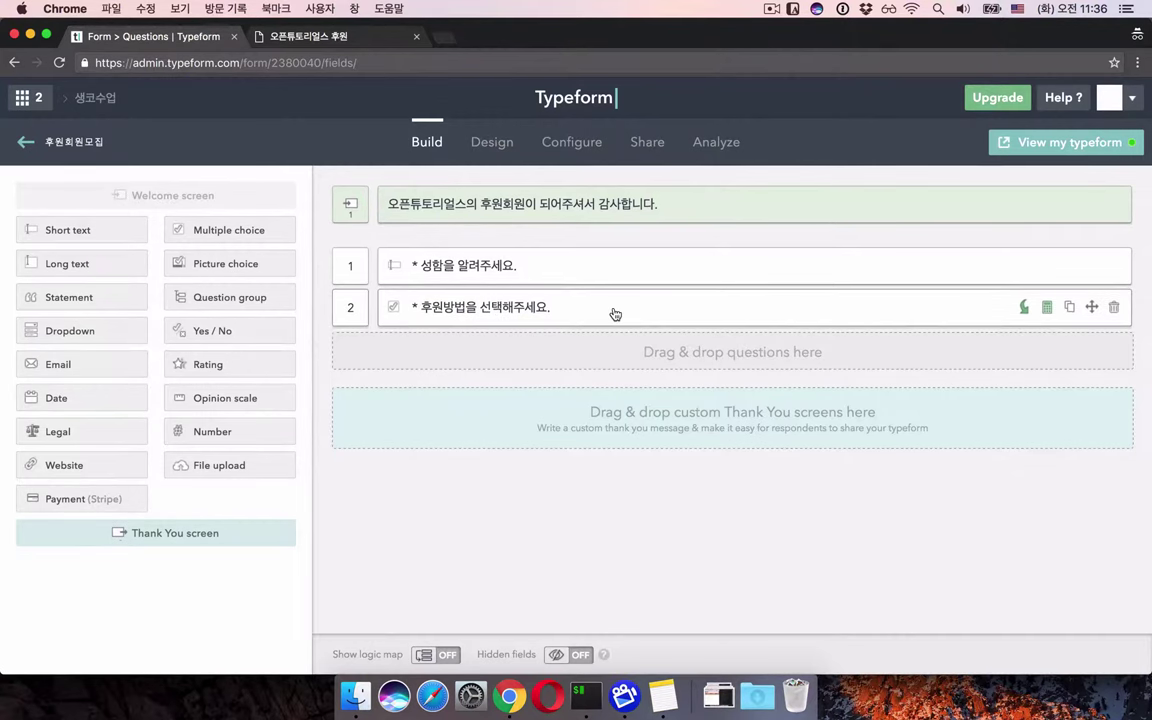
Look over question 2's logic jump and editor unchanged, then add a Short text question.
click(1025, 313)
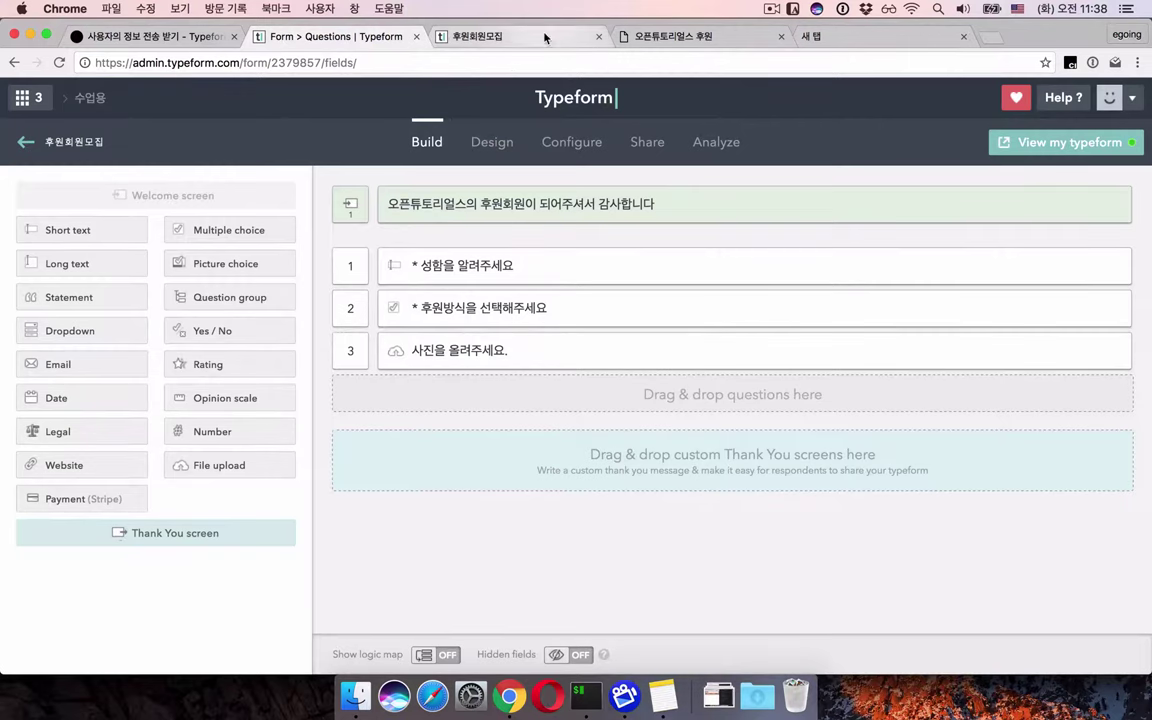
click(500, 312)
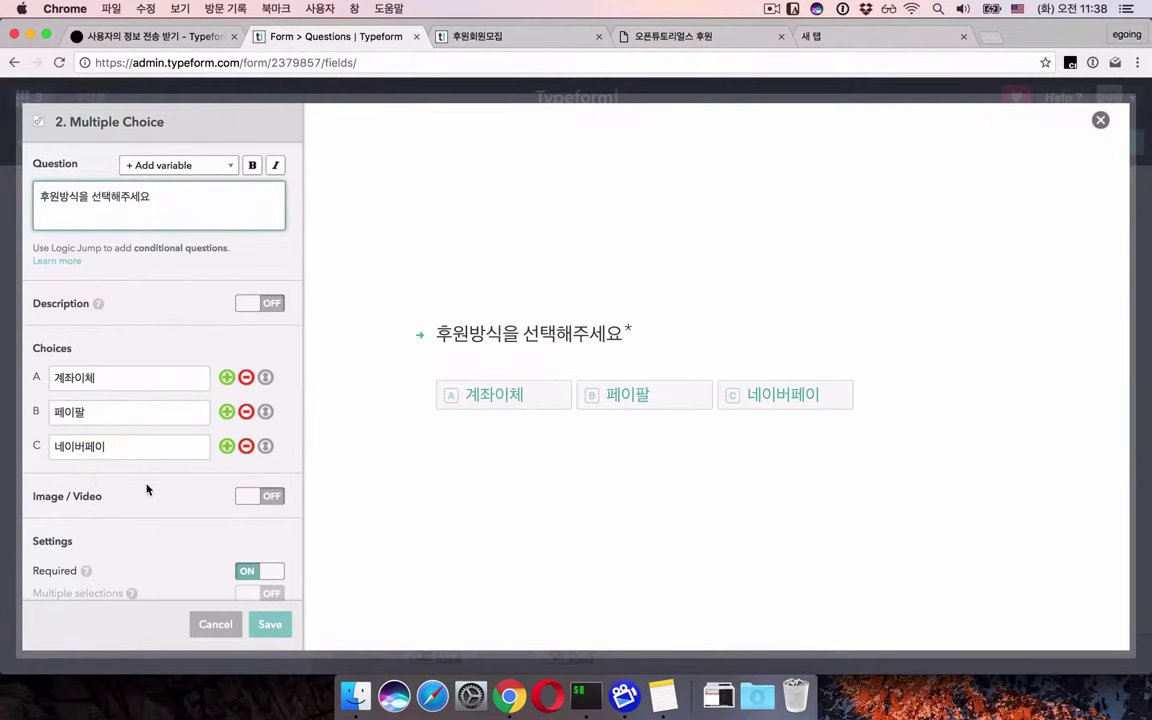
click(214, 624)
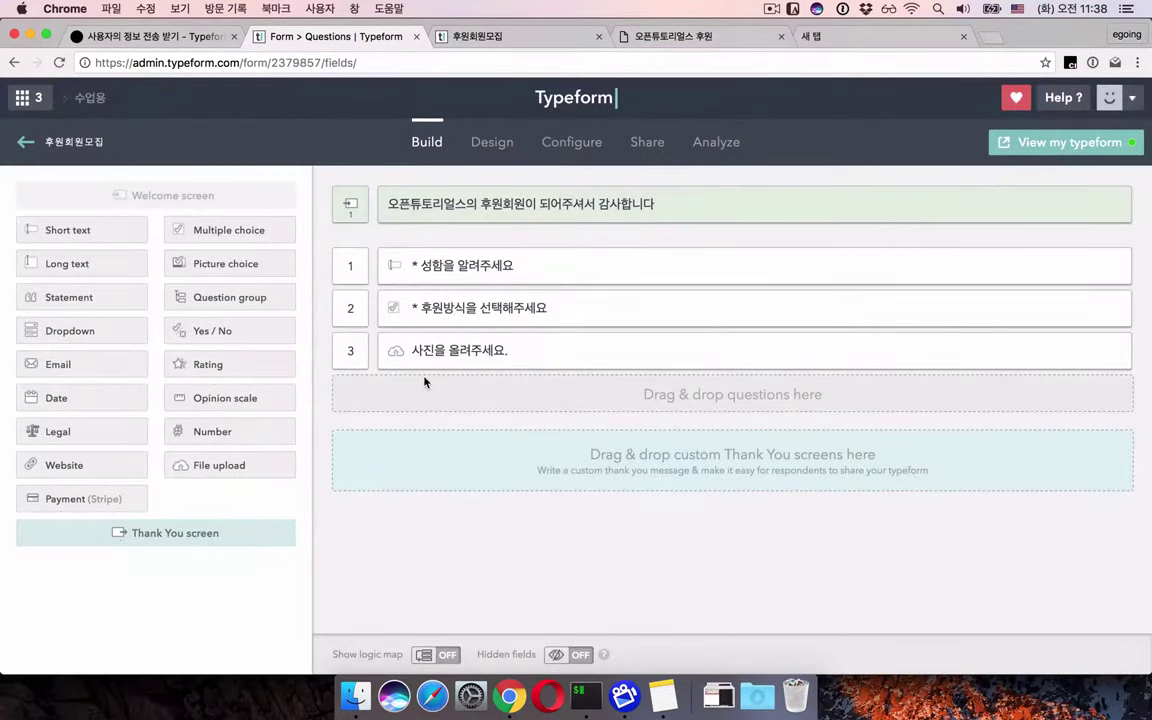
drag(58, 229, 478, 392)
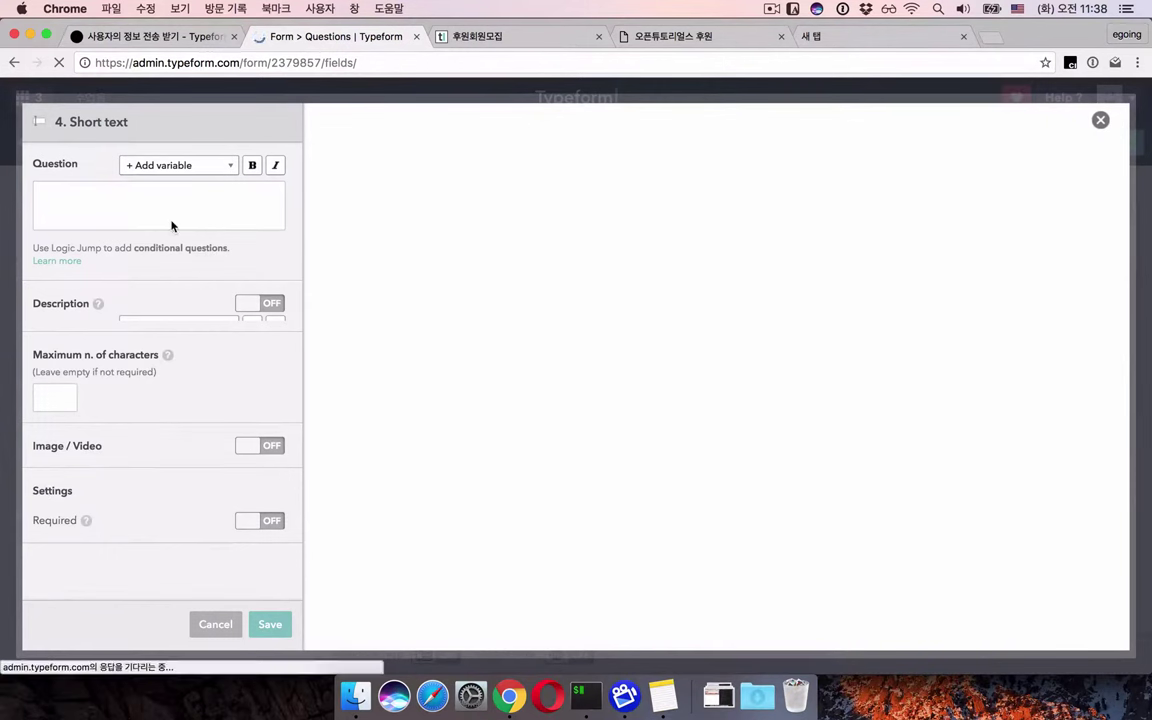
Title the new Short text question 계좌번호 and save it.
click(149, 208)
text(rP)
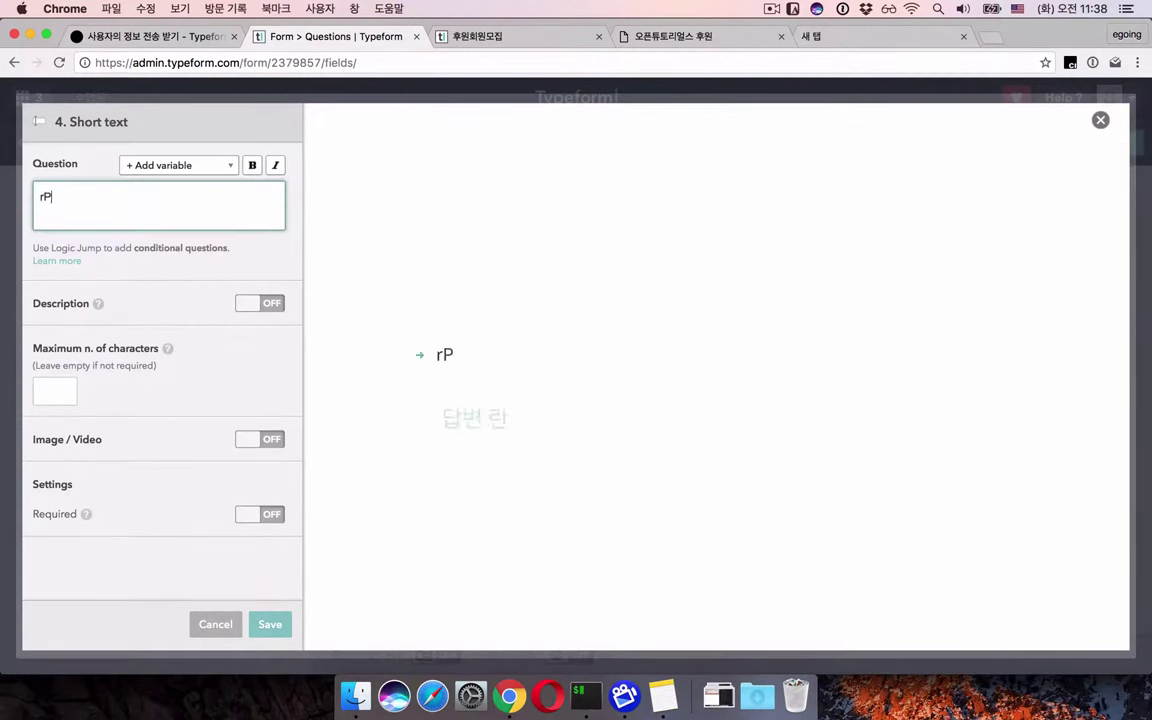
key(BackSpace)
key(BackSpace)
key(super+space)
text(계좌번호)
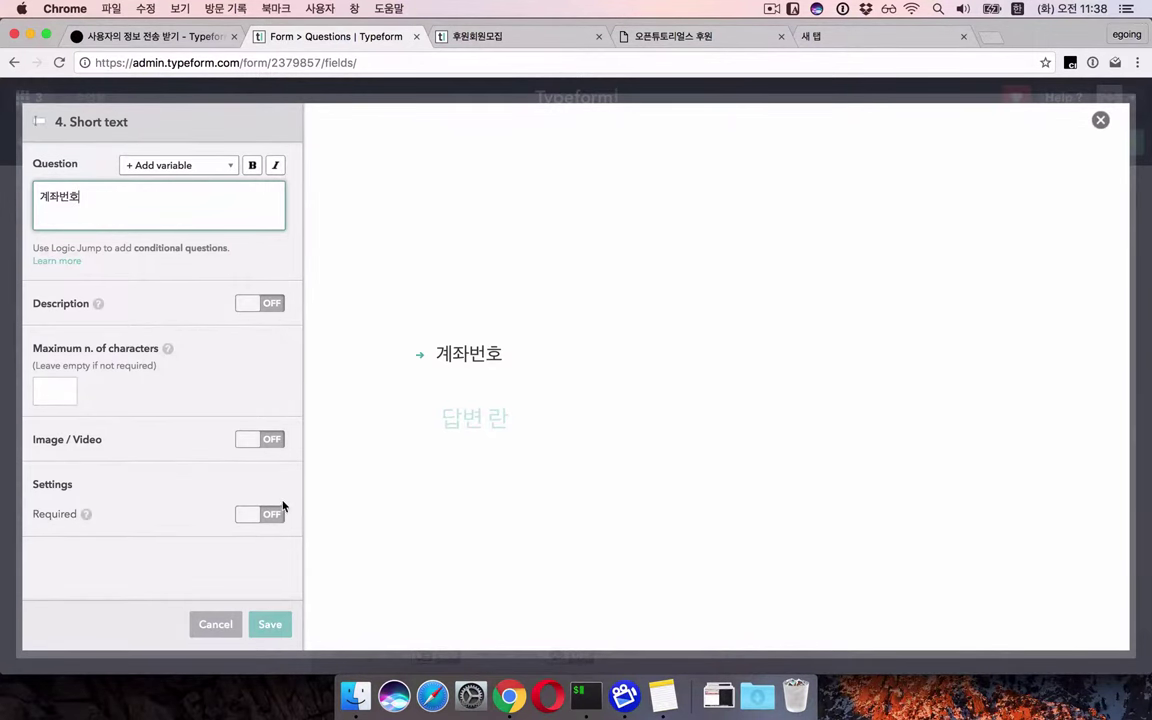
click(276, 626)
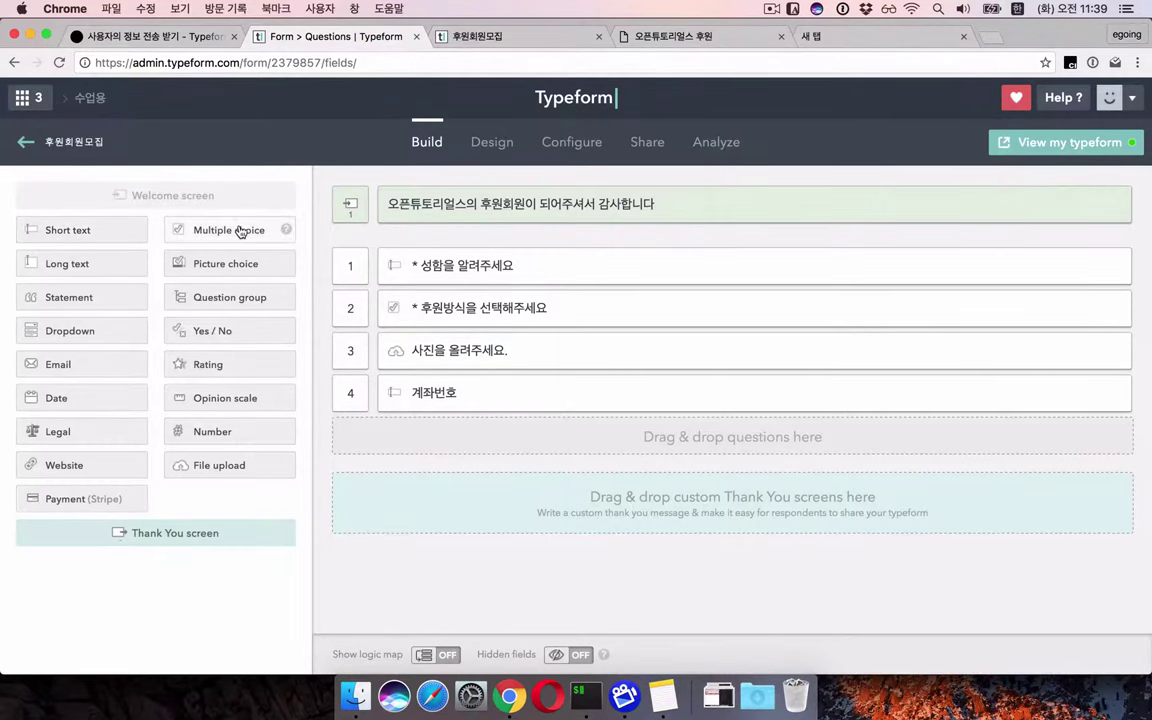
Add a Multiple choice question 5 titled 정기후원을 하시겠어요?
drag(240, 231, 491, 442)
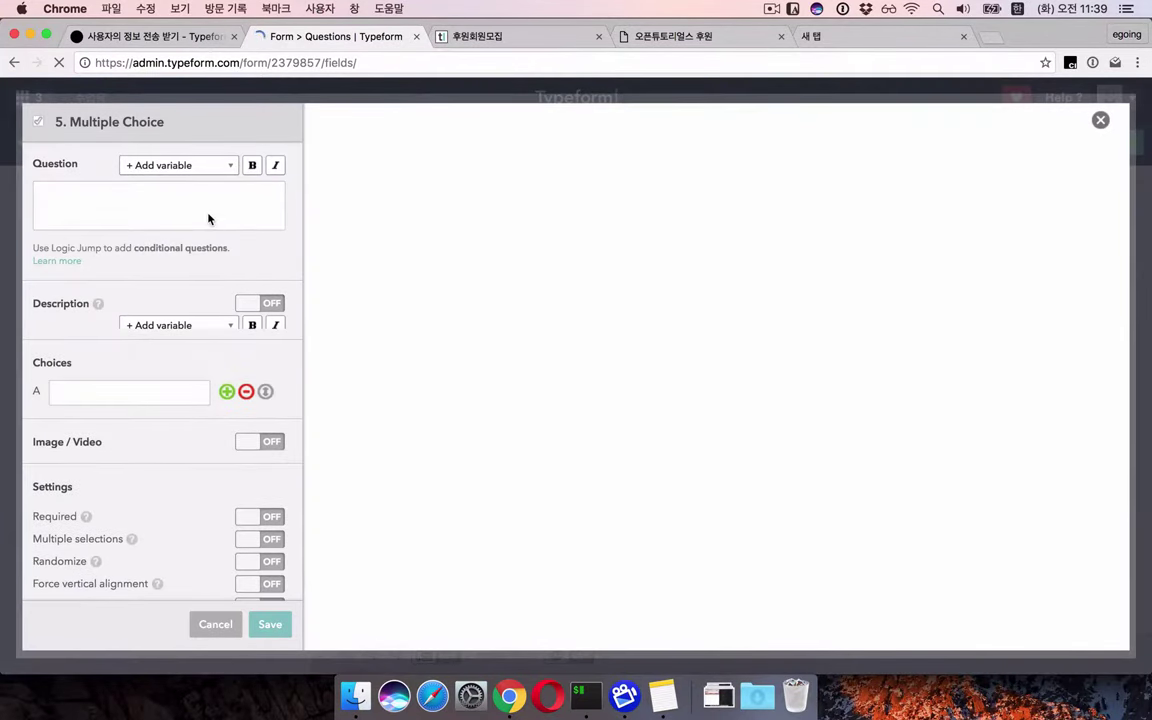
click(193, 205)
text(ㄱ)
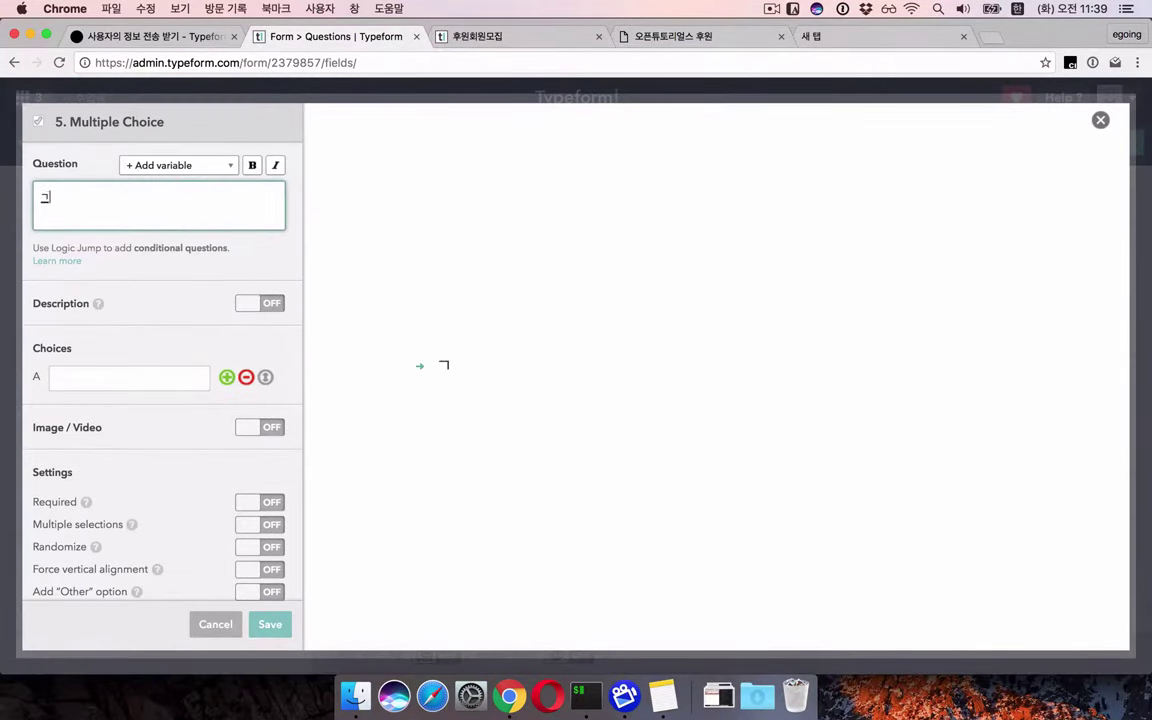
key(BackSpace)
text(ㄱ)
key(BackSpace)
text(정지)
key(BackSpace)
text(기후원)
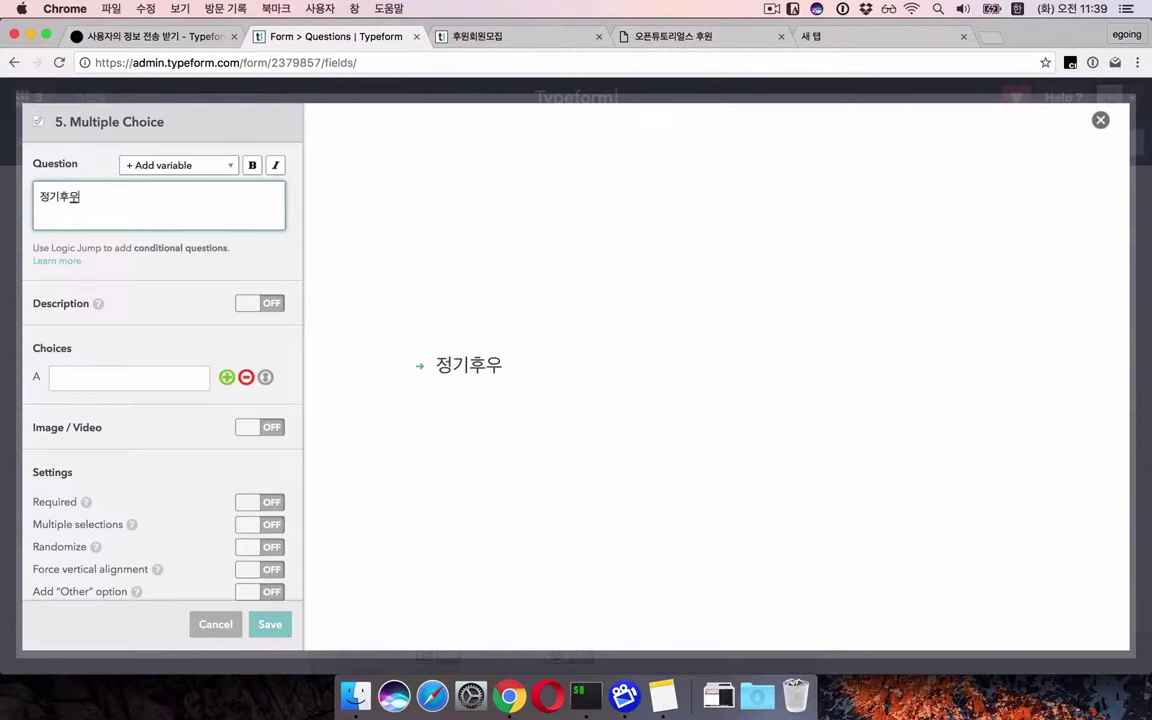
text(을 하시겠어요?)
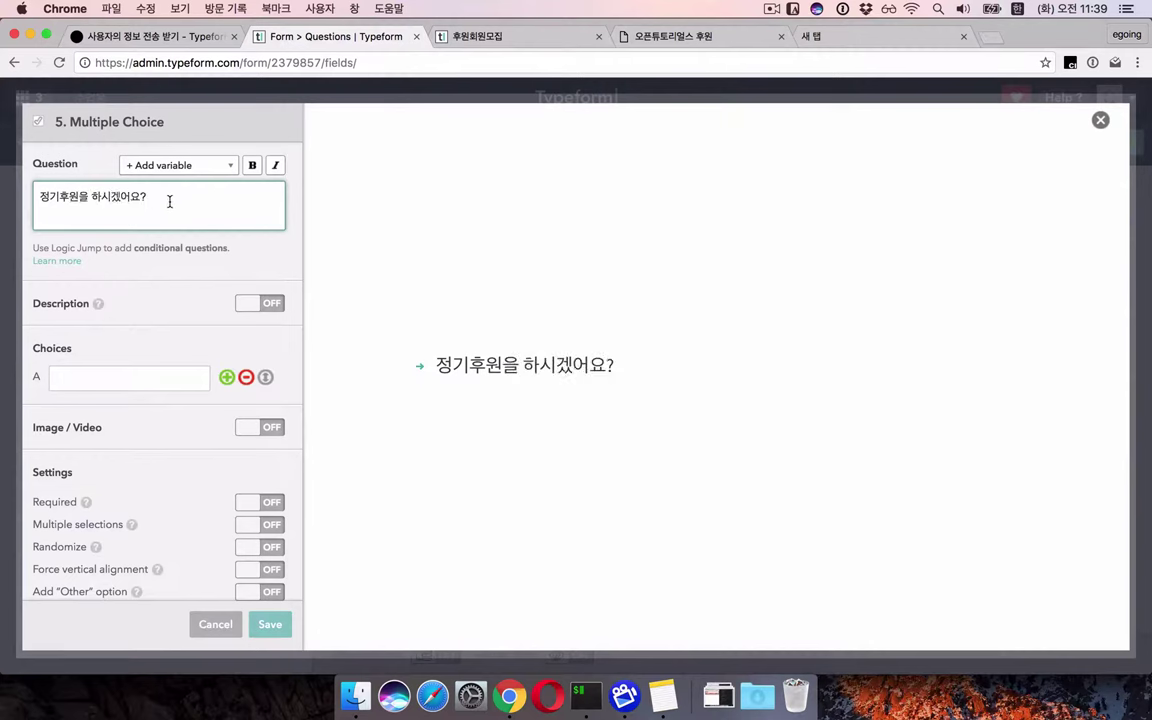
Give it choices '예, 정기후원할께요.' and '아니요, 1회 후원할께요', then save.
click(110, 380)
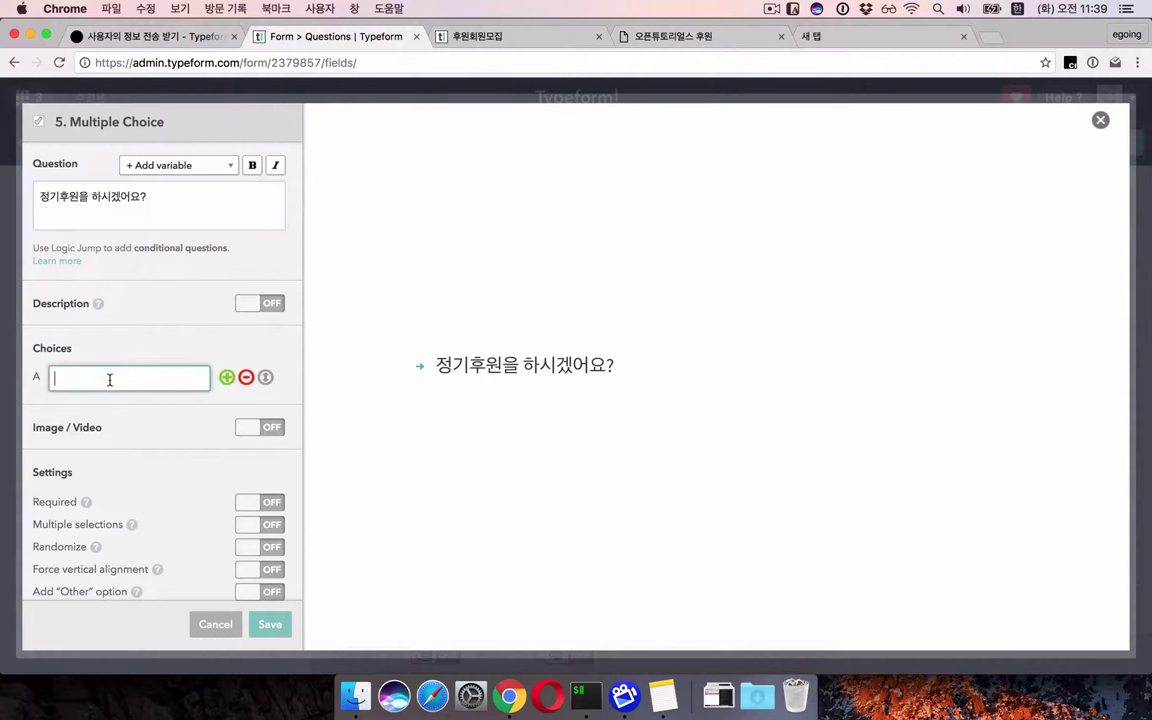
text(예,)
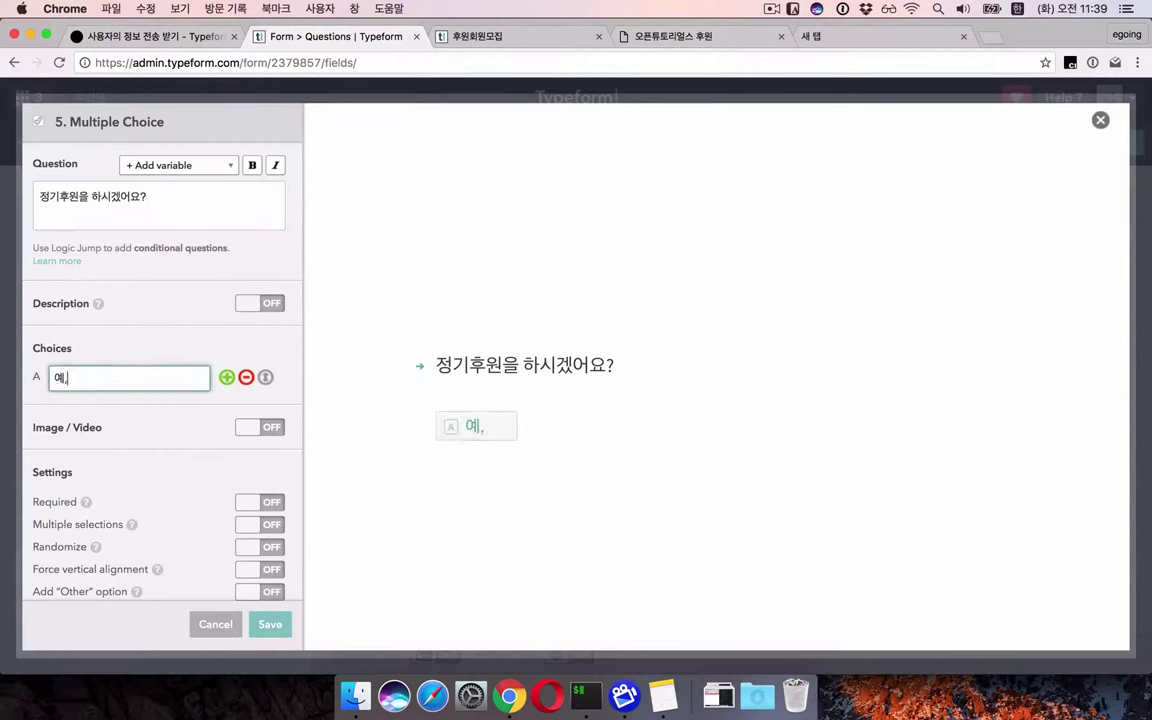
text( 정기후원할께요.)
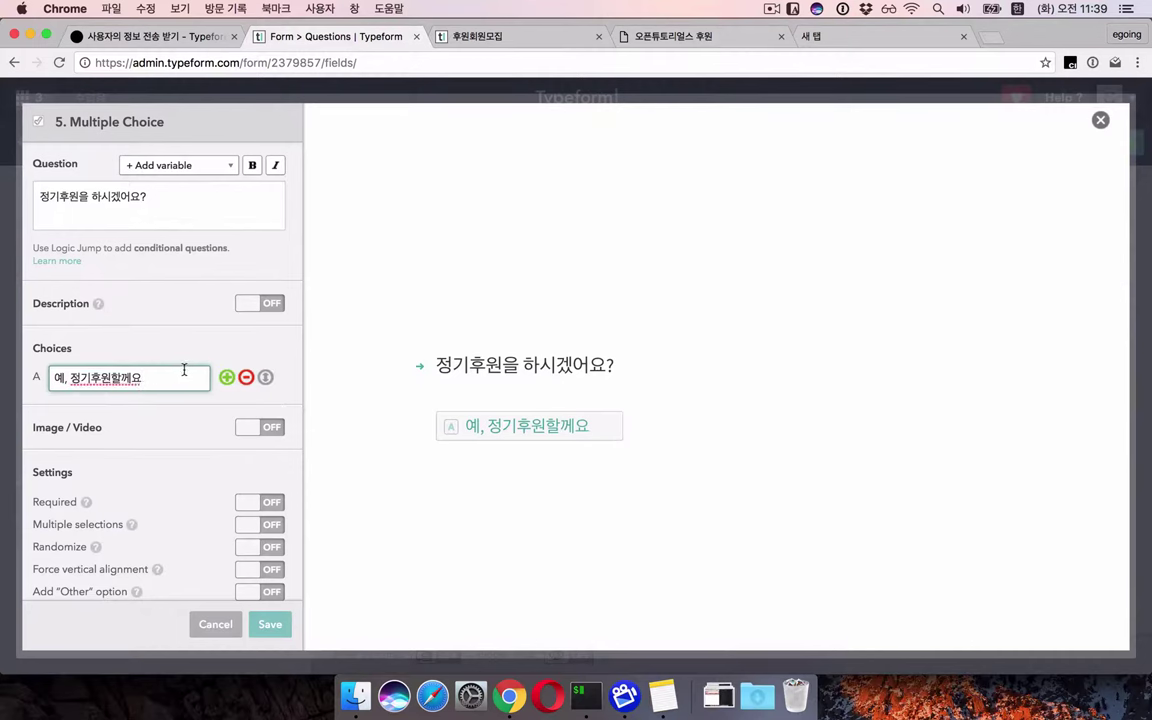
click(224, 381)
text(아)
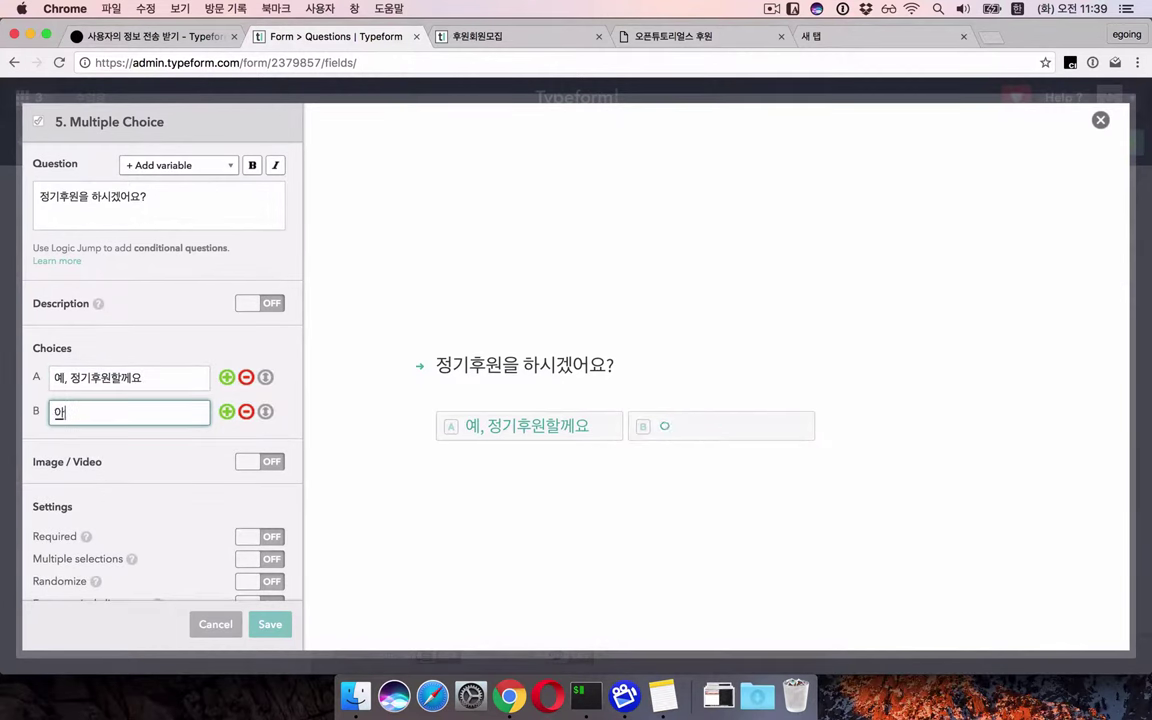
text(니요, 1회 후원하게)
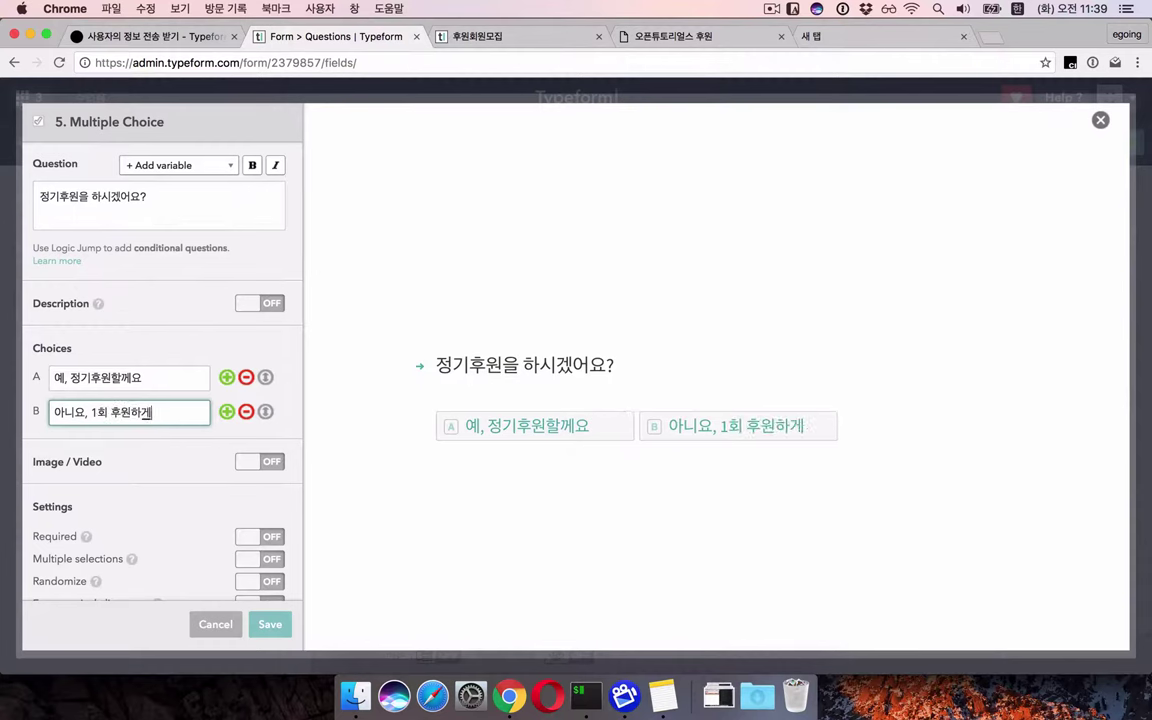
text(ㅆ어요)
key(BackSpace)
key(BackSpace)
key(BackSpace)
key(BackSpace)
key(BackSpace)
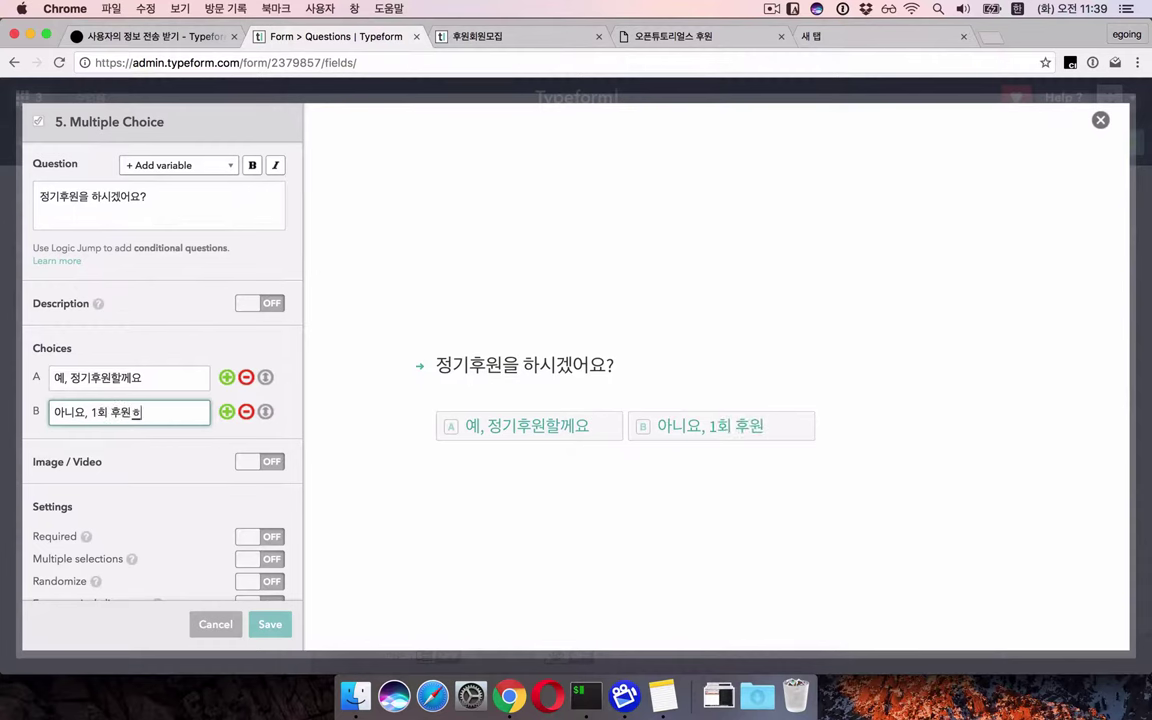
text(ㅏㄹ께요)
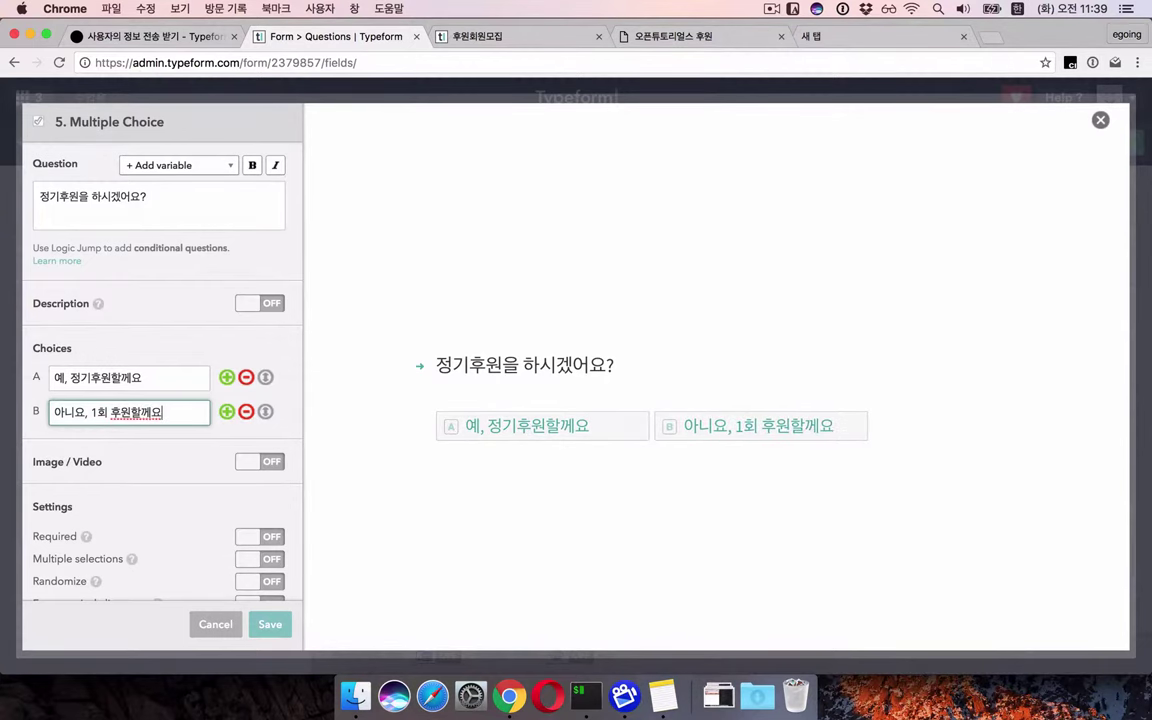
scroll(190, 550, down, 2)
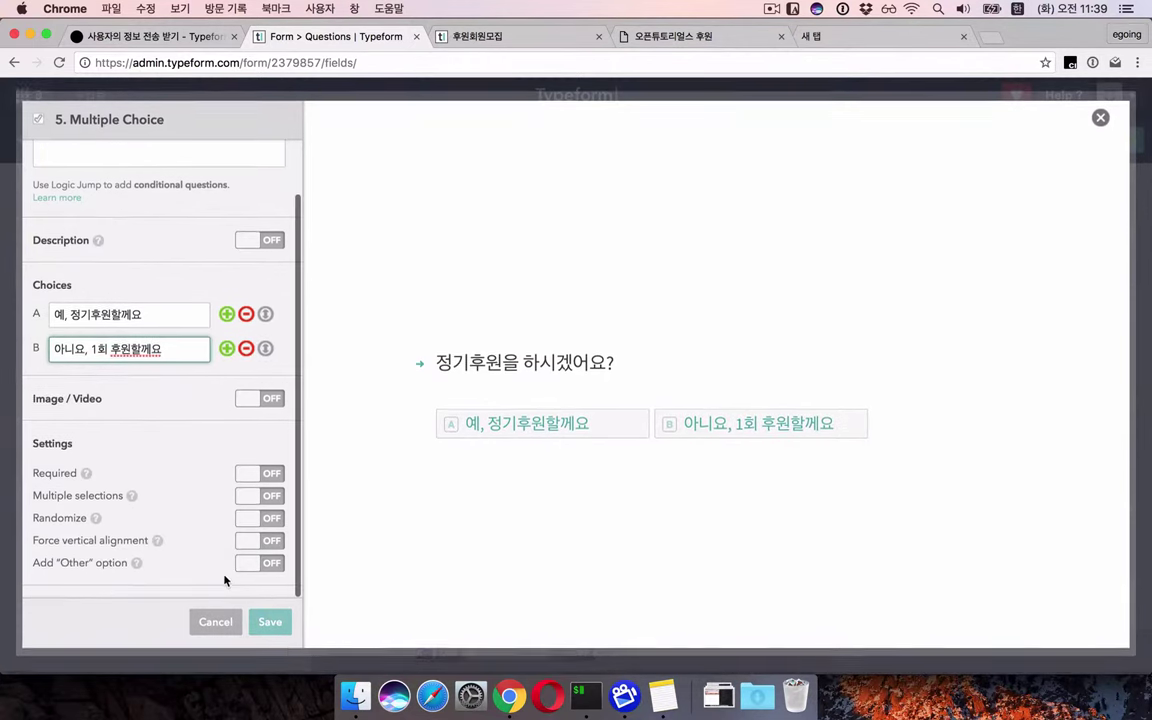
click(270, 624)
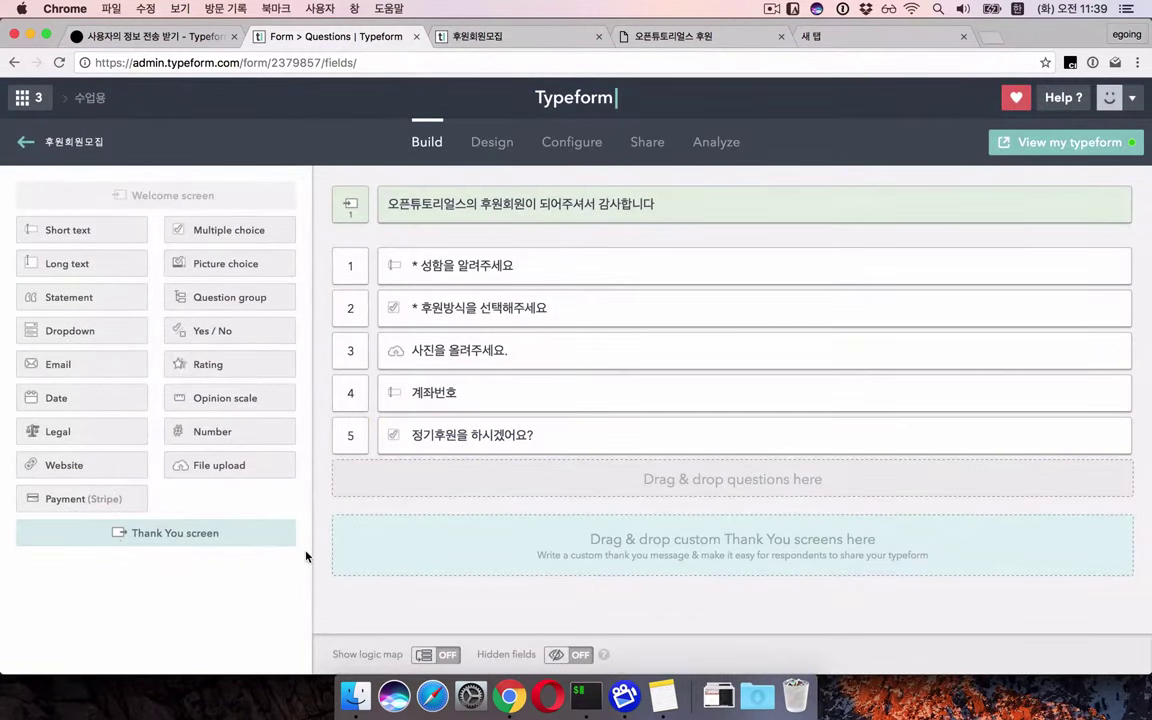
mouse_move(480, 312)
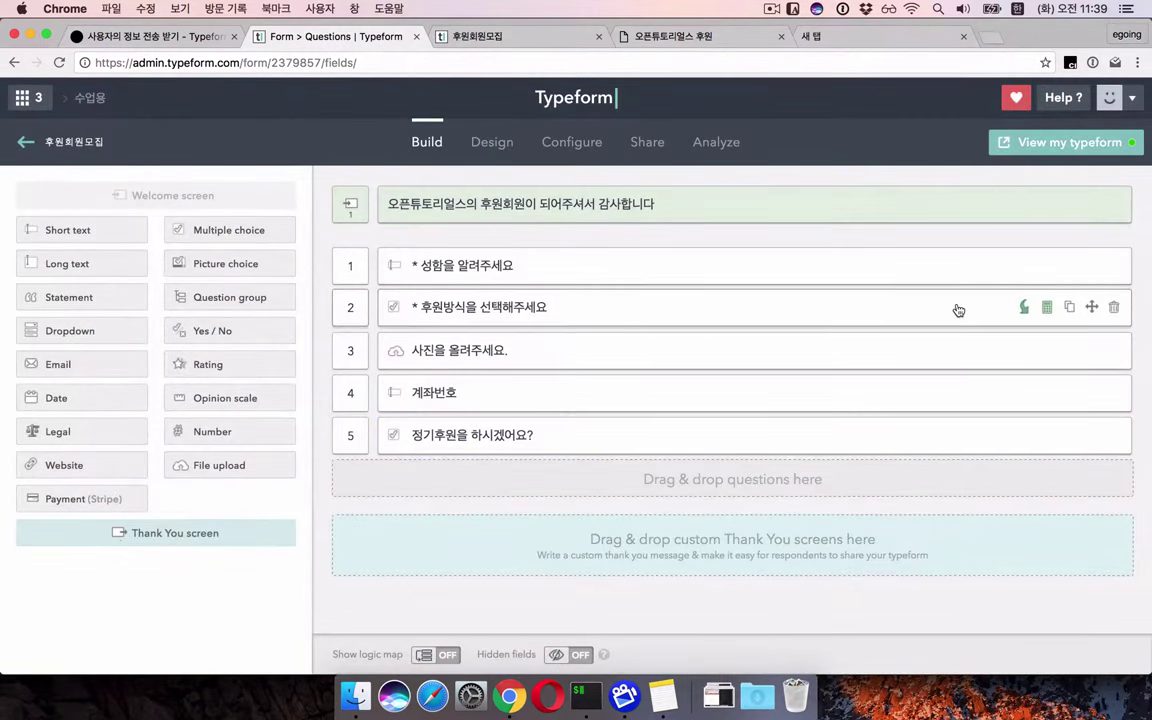
In question 2's Logic Jumps, send 계좌이체 answers to question 4 계좌번호.
click(1024, 308)
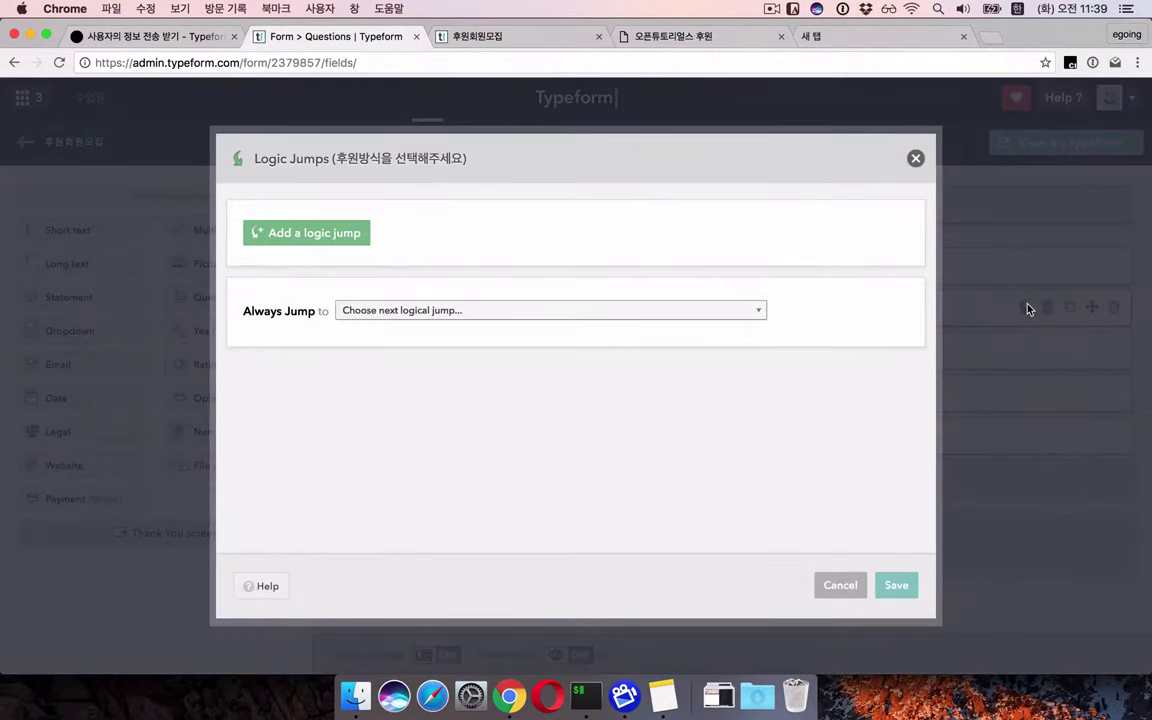
click(333, 244)
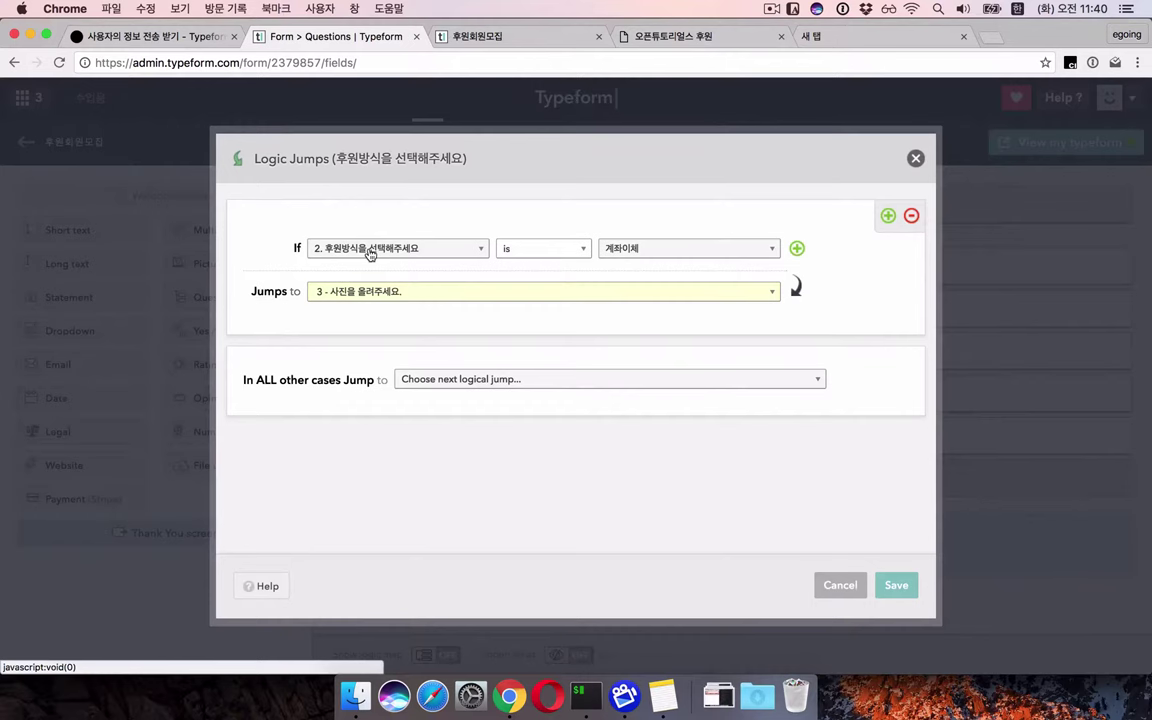
click(663, 252)
click(655, 272)
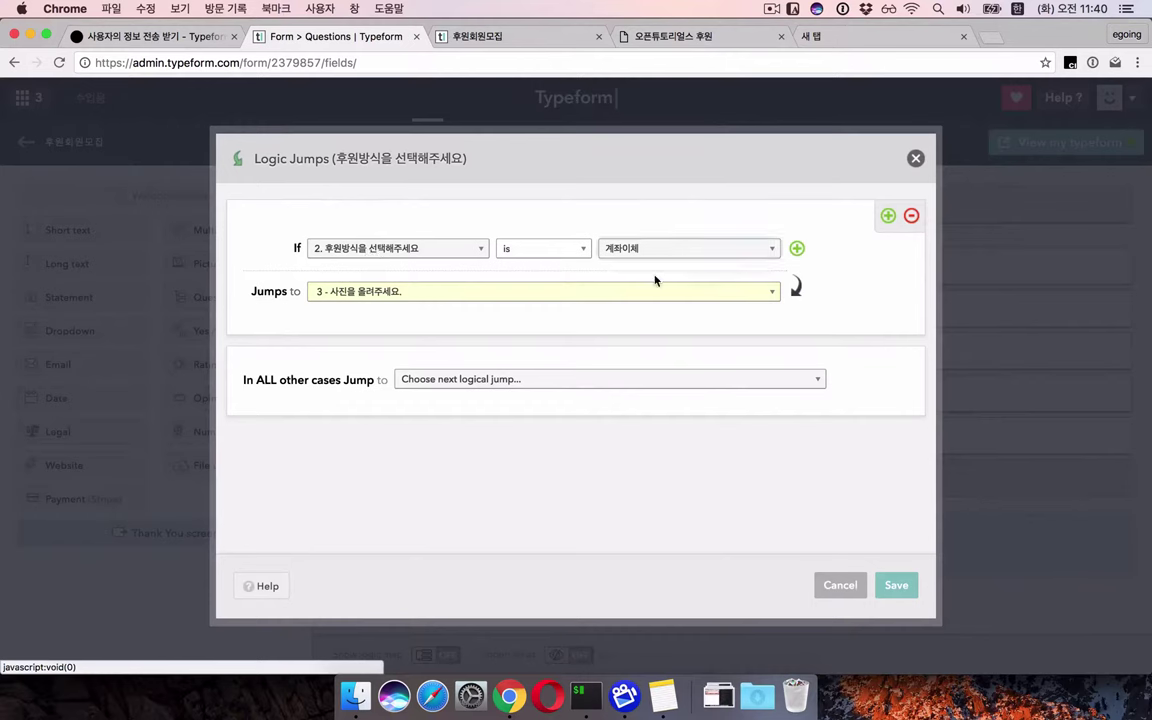
click(408, 293)
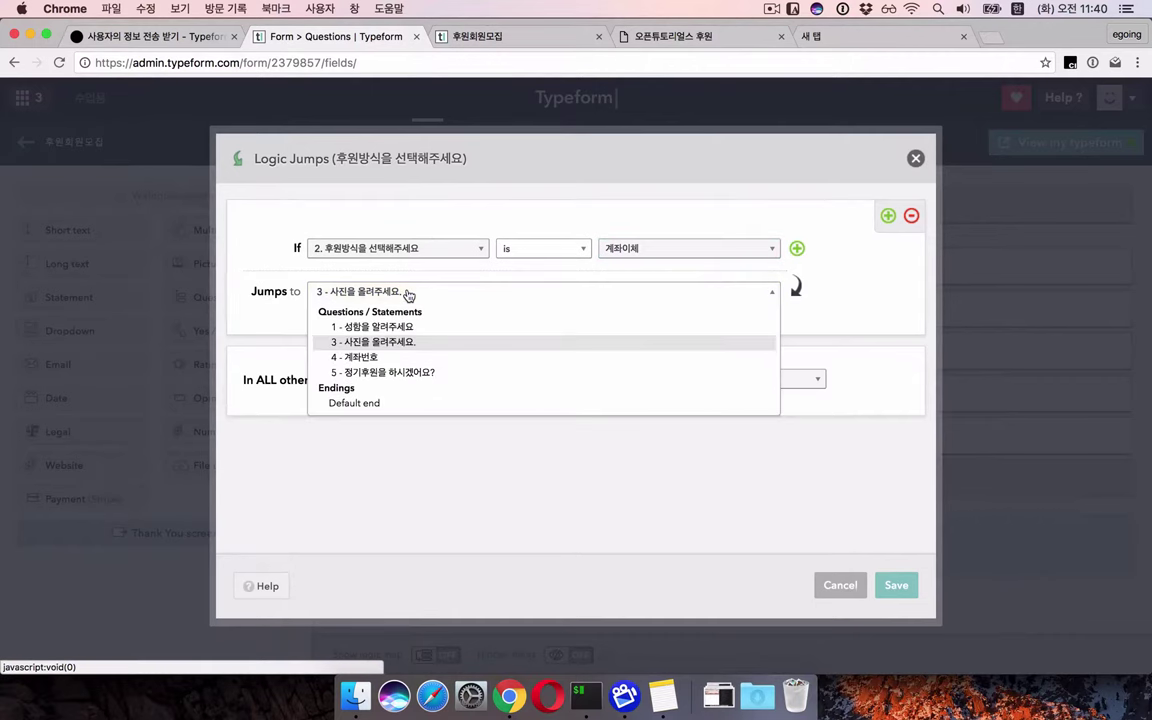
click(380, 357)
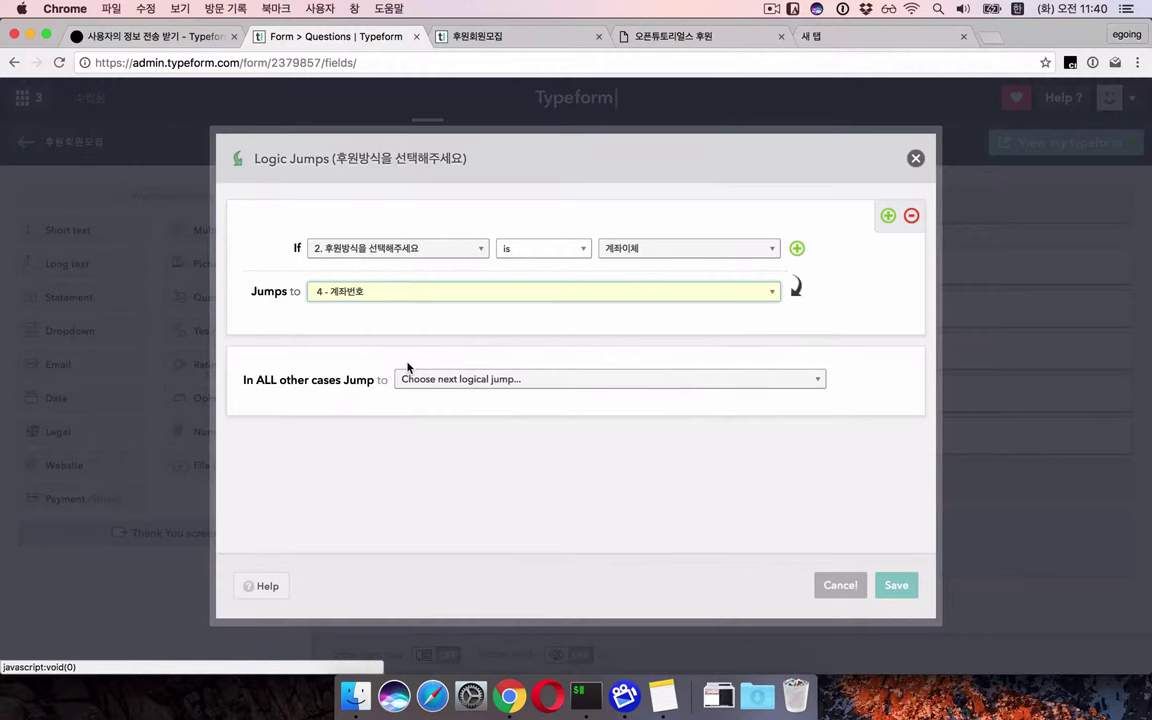
Add a second rule sending question 2's 페이팔 answers to question 5.
click(887, 217)
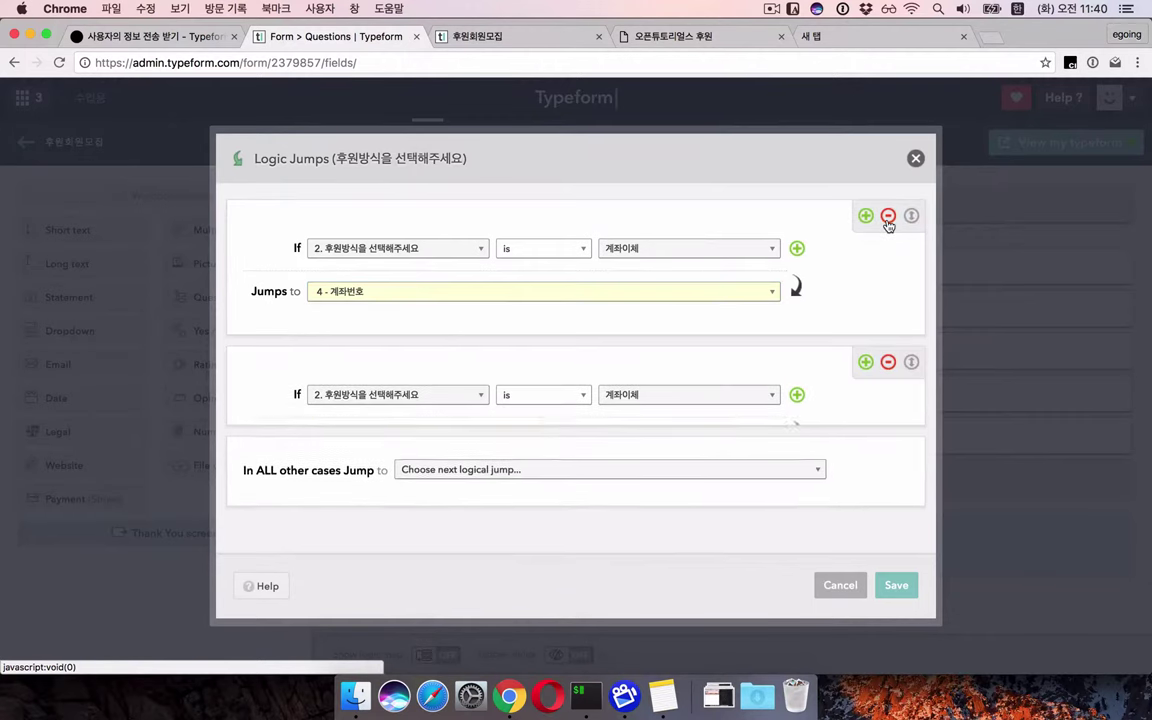
click(414, 396)
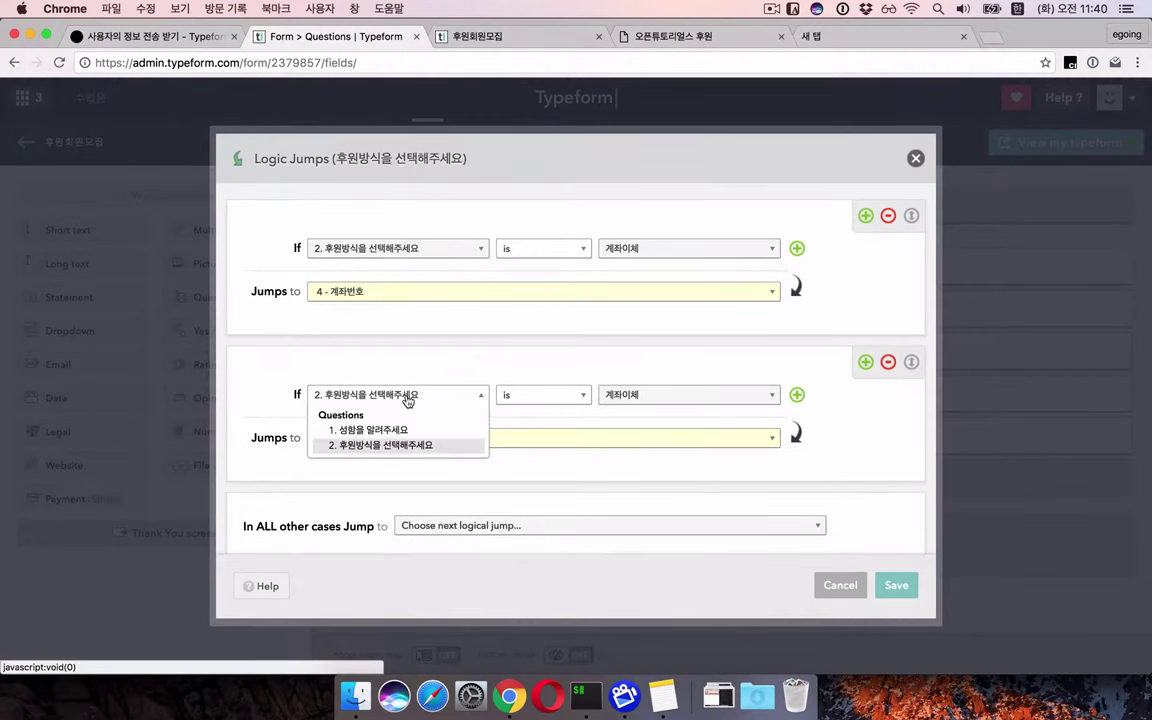
click(408, 400)
click(657, 401)
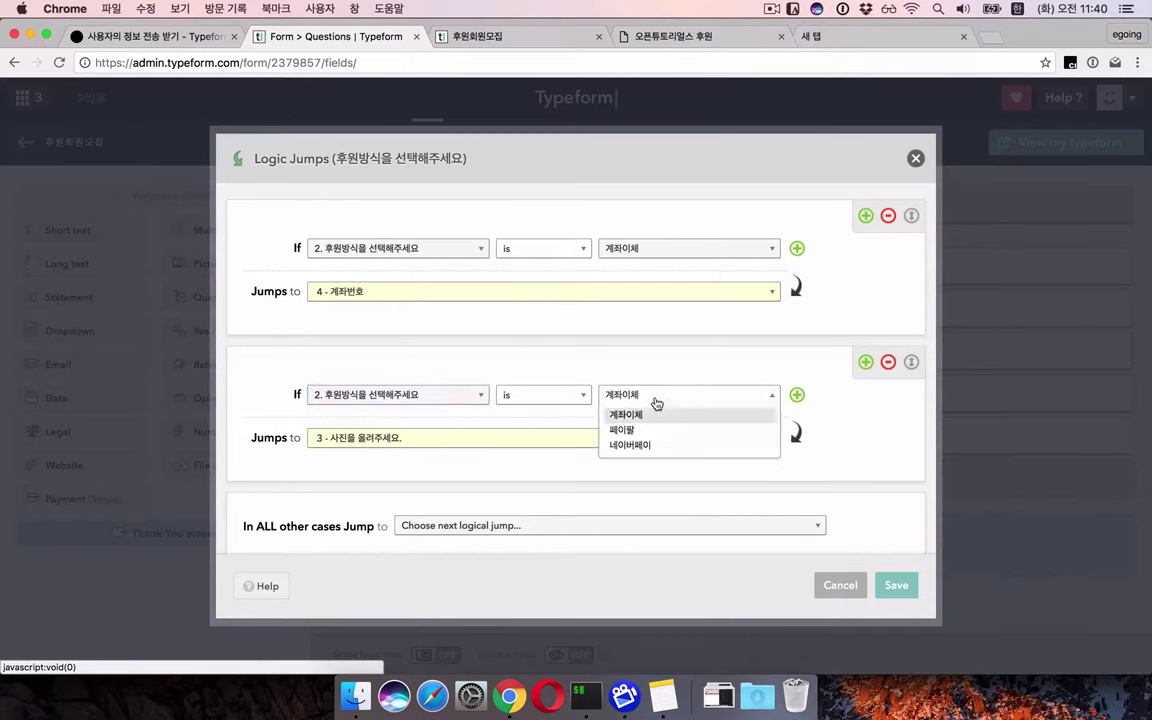
click(652, 431)
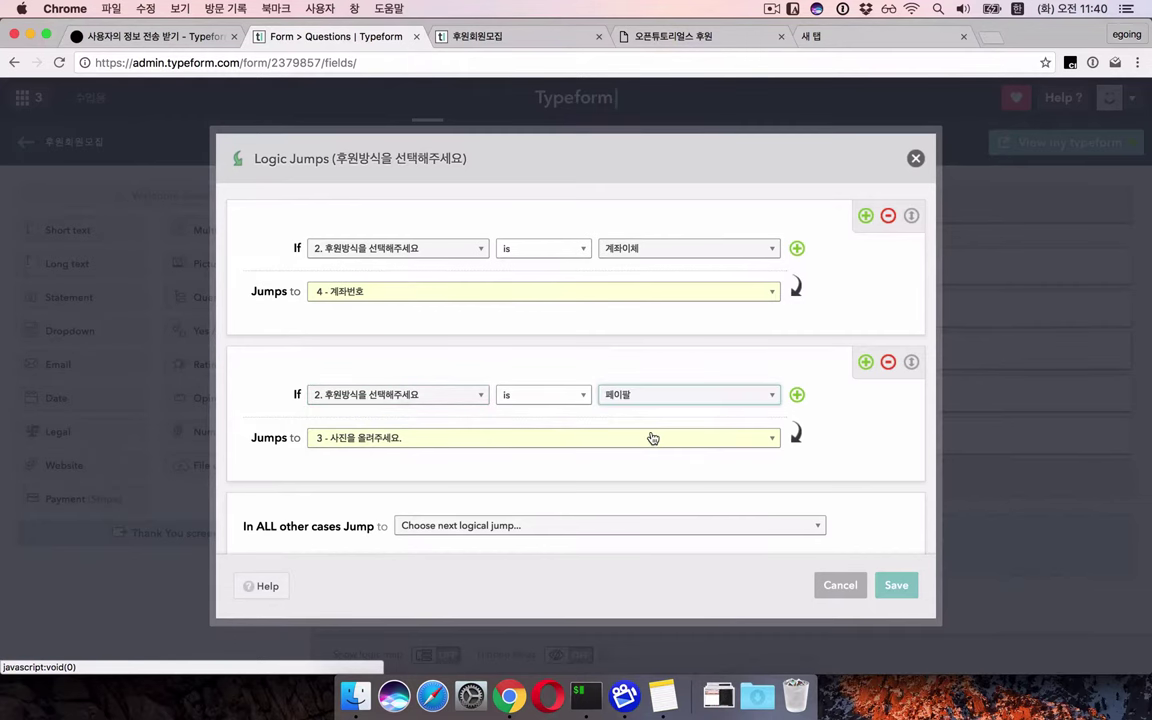
click(523, 440)
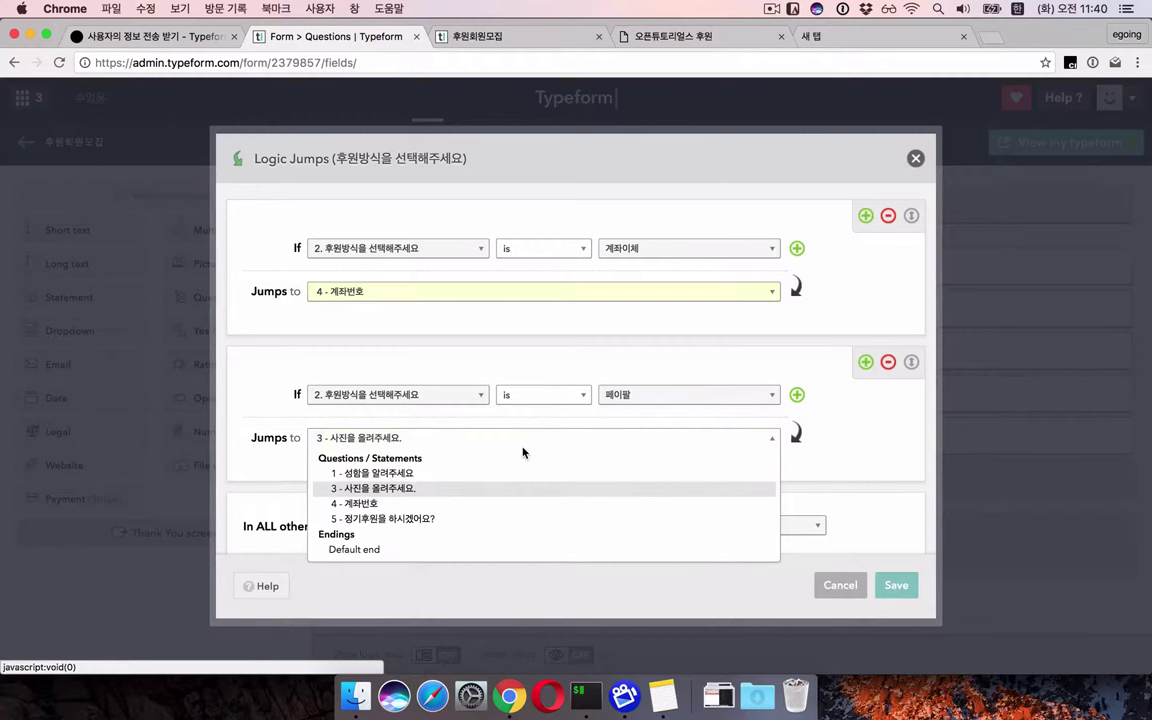
click(485, 519)
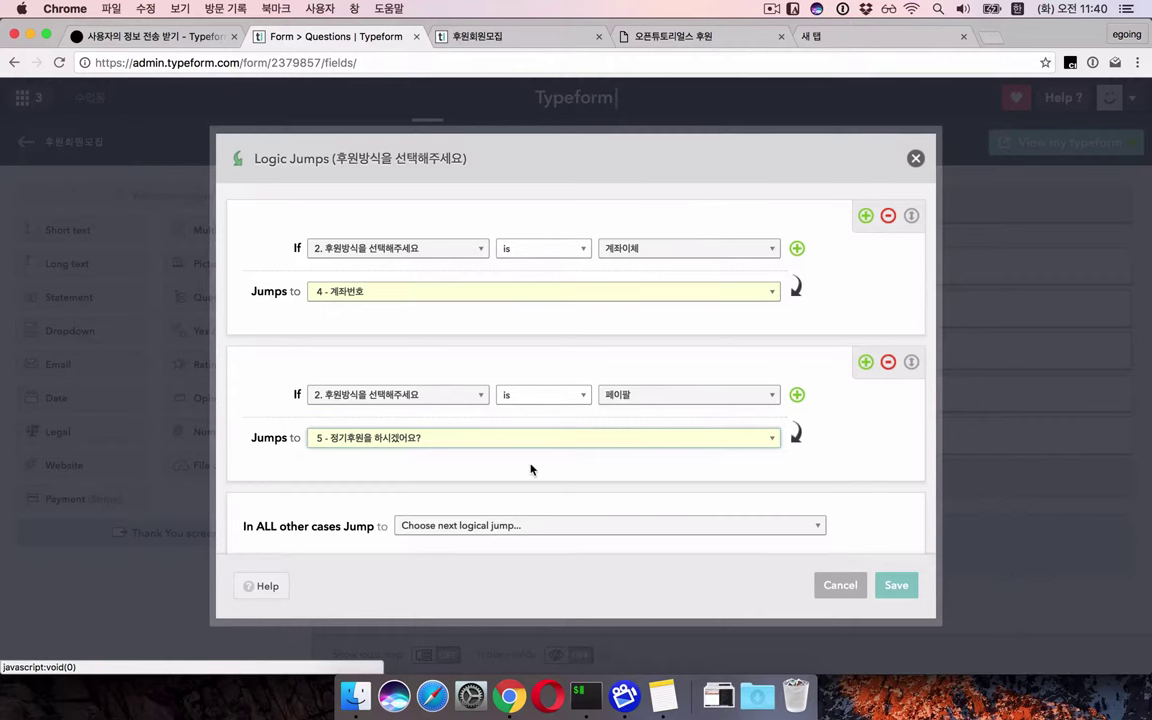
Route all other answers to question 3 and save the logic jumps.
scroll(550, 474, down, 2)
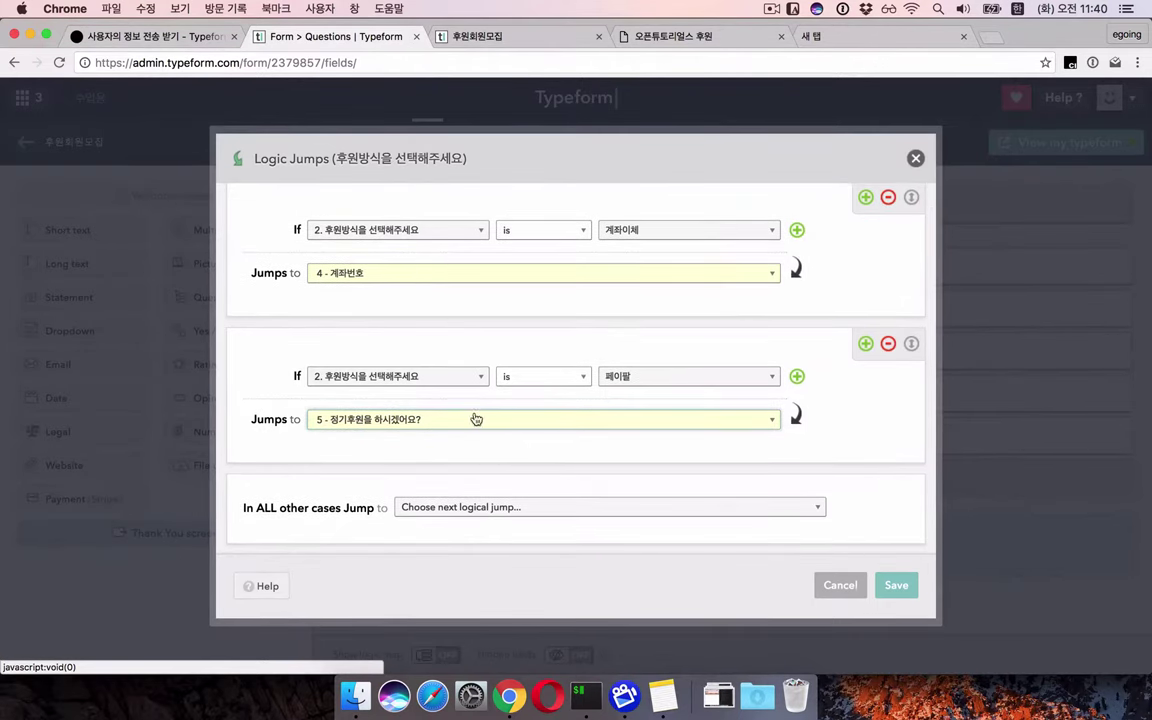
click(462, 507)
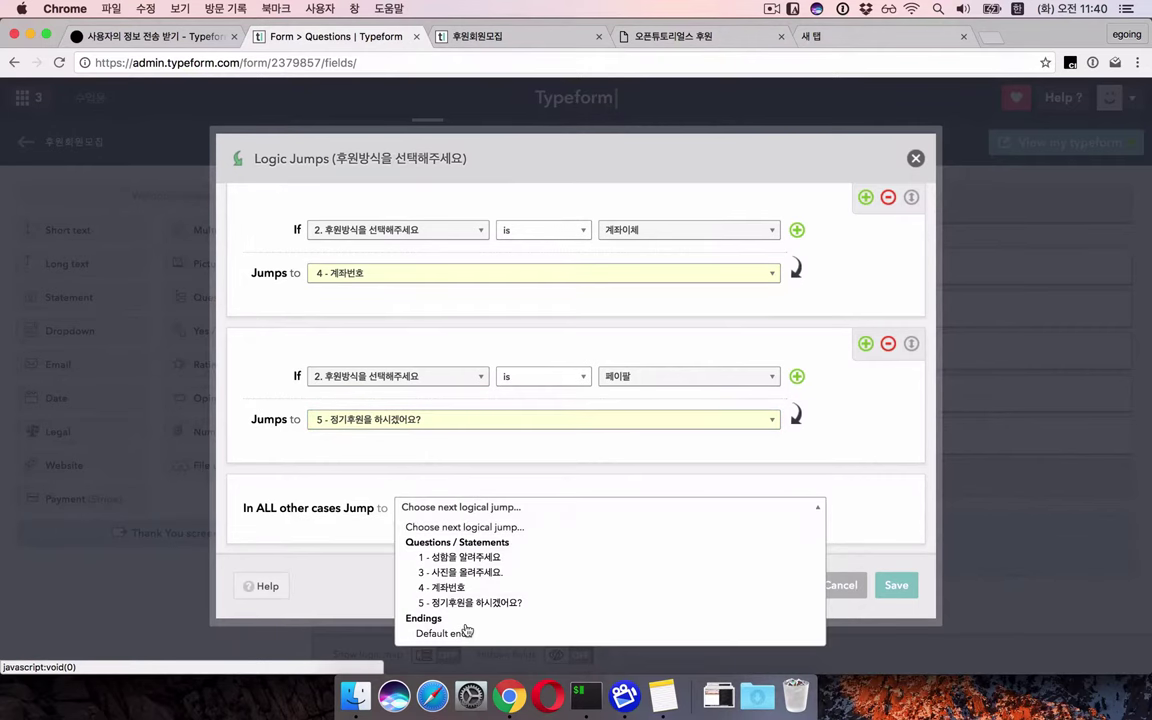
click(499, 577)
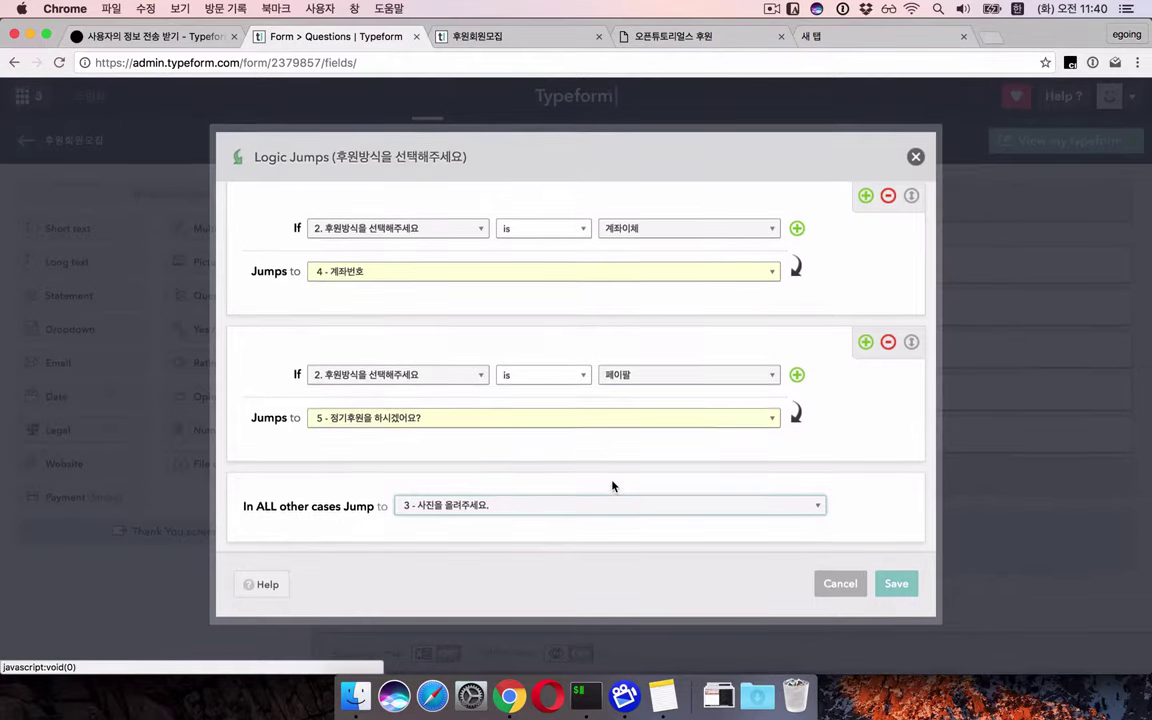
click(898, 587)
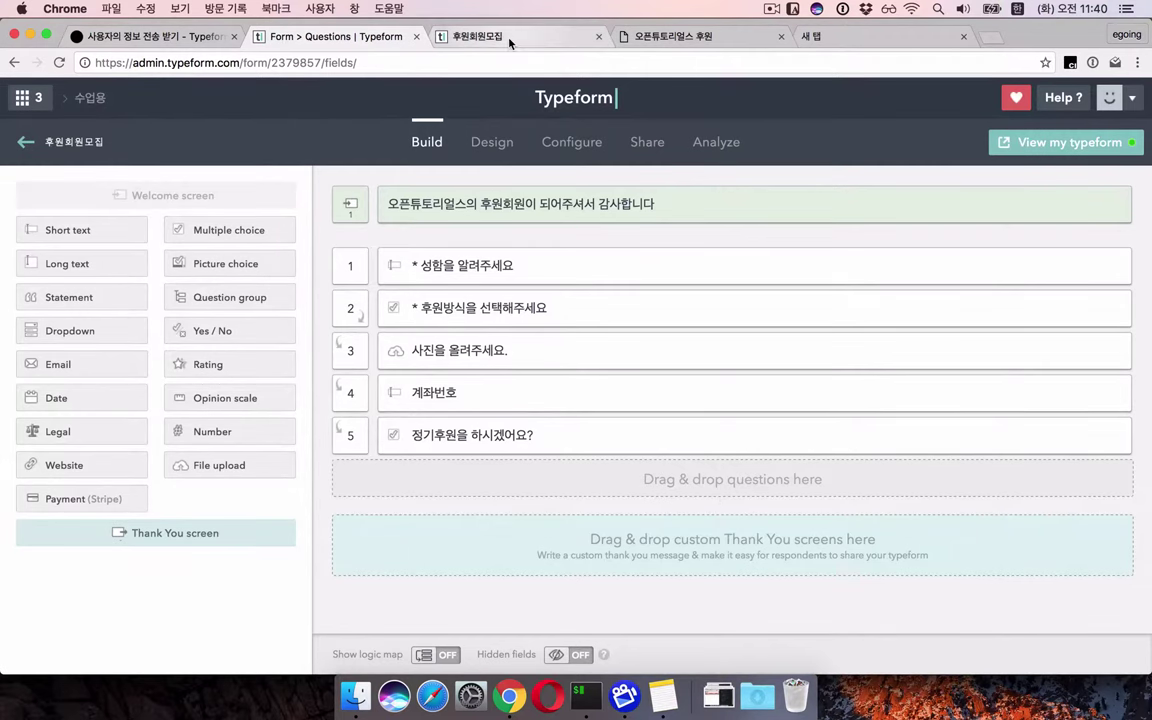
Test the live form: enter a name, pick 계좌이체, and confirm it jumps to 계좌번호.
click(1070, 143)
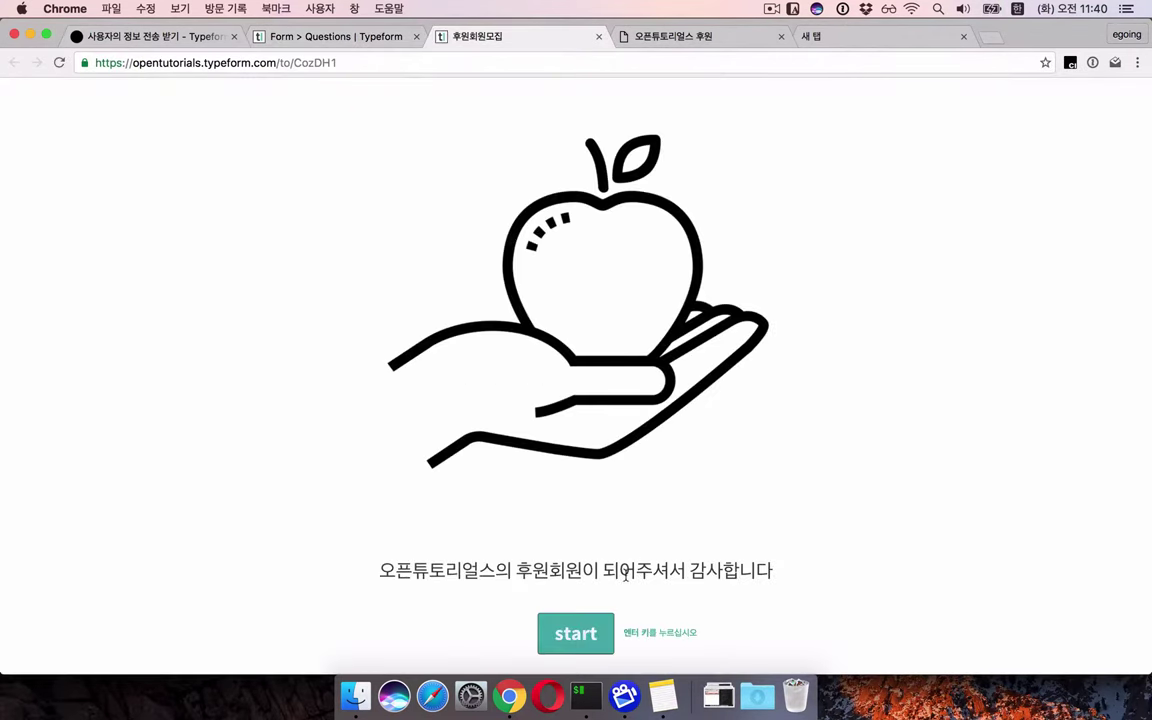
click(576, 634)
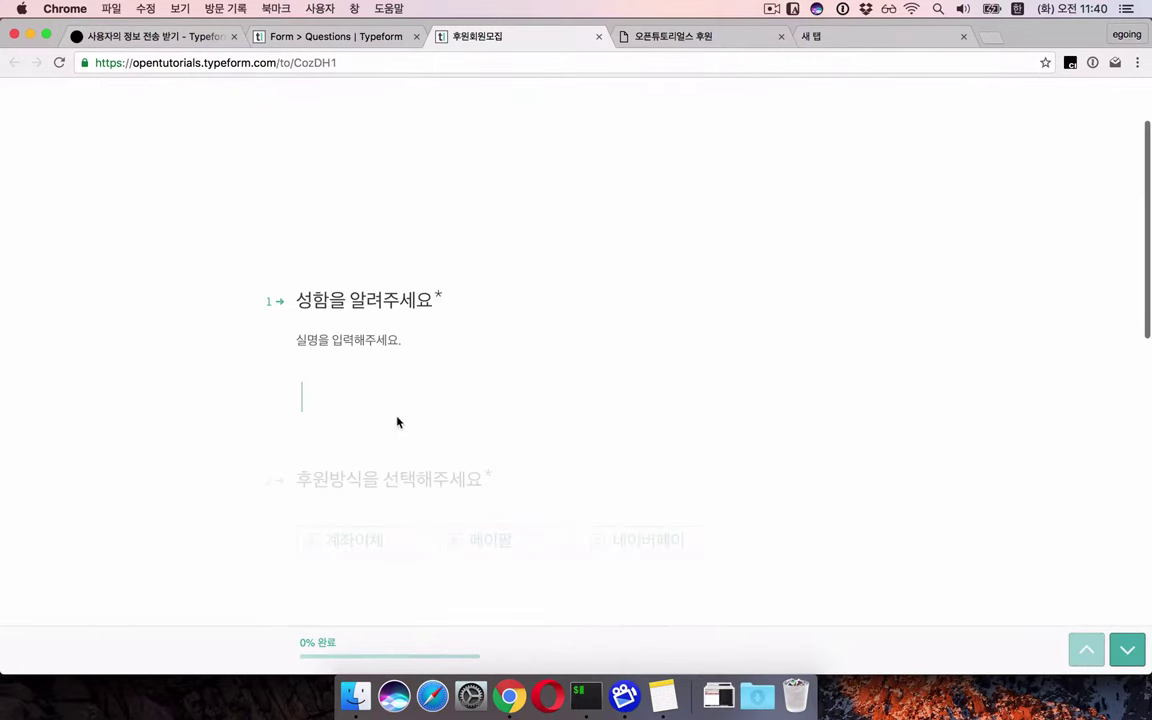
text(이고잉)
key(Return)
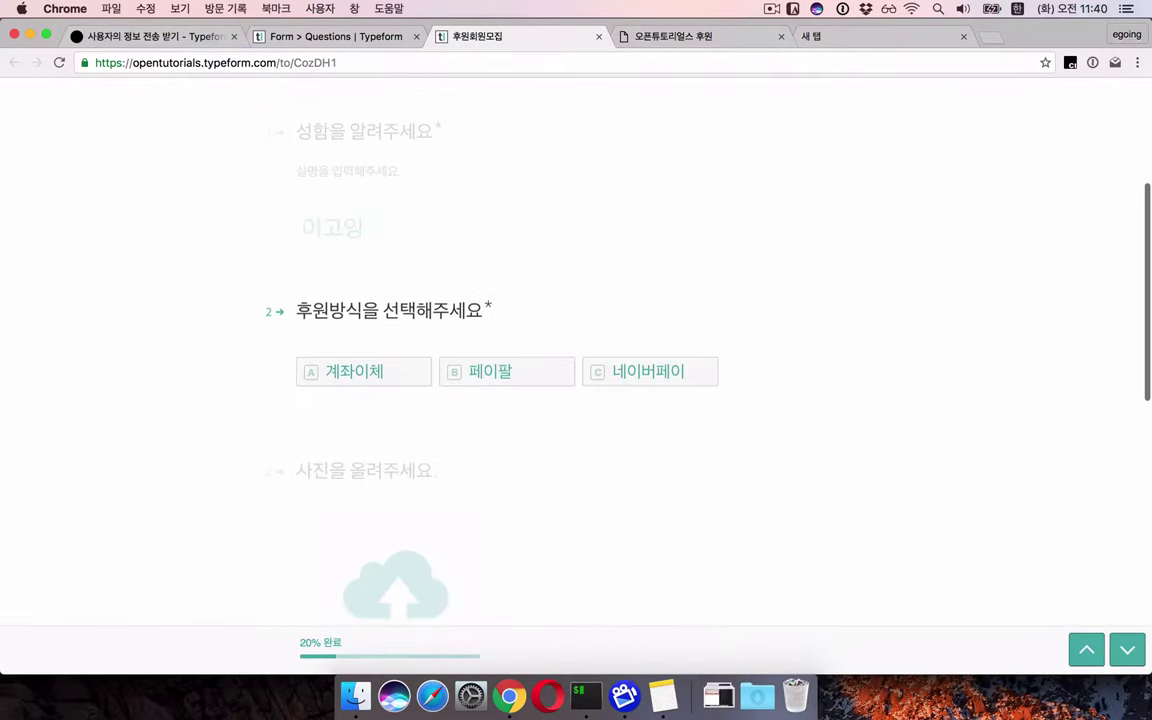
click(371, 366)
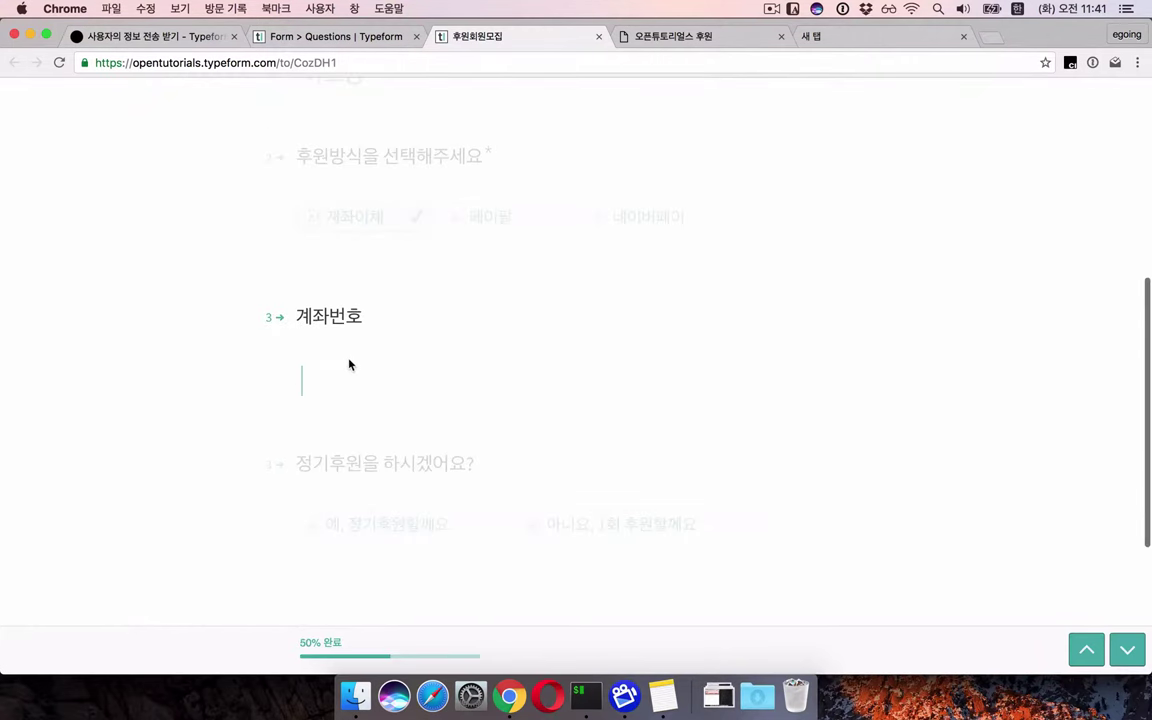
scroll(373, 367, up, 2)
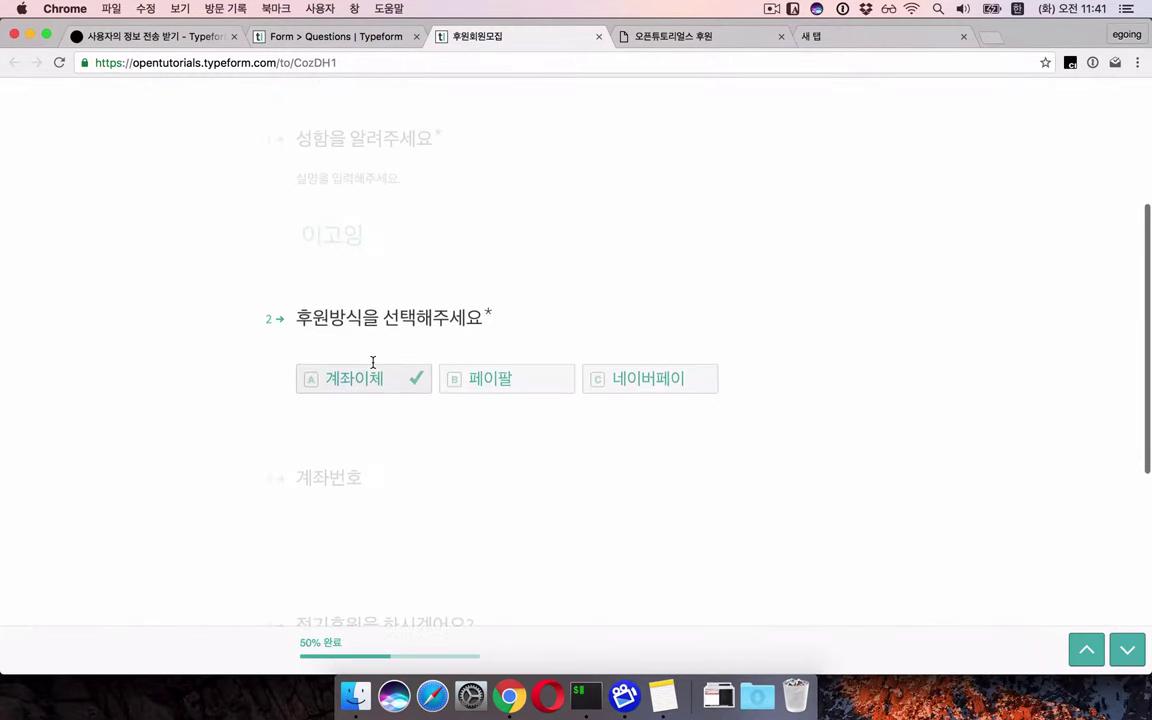
click(526, 387)
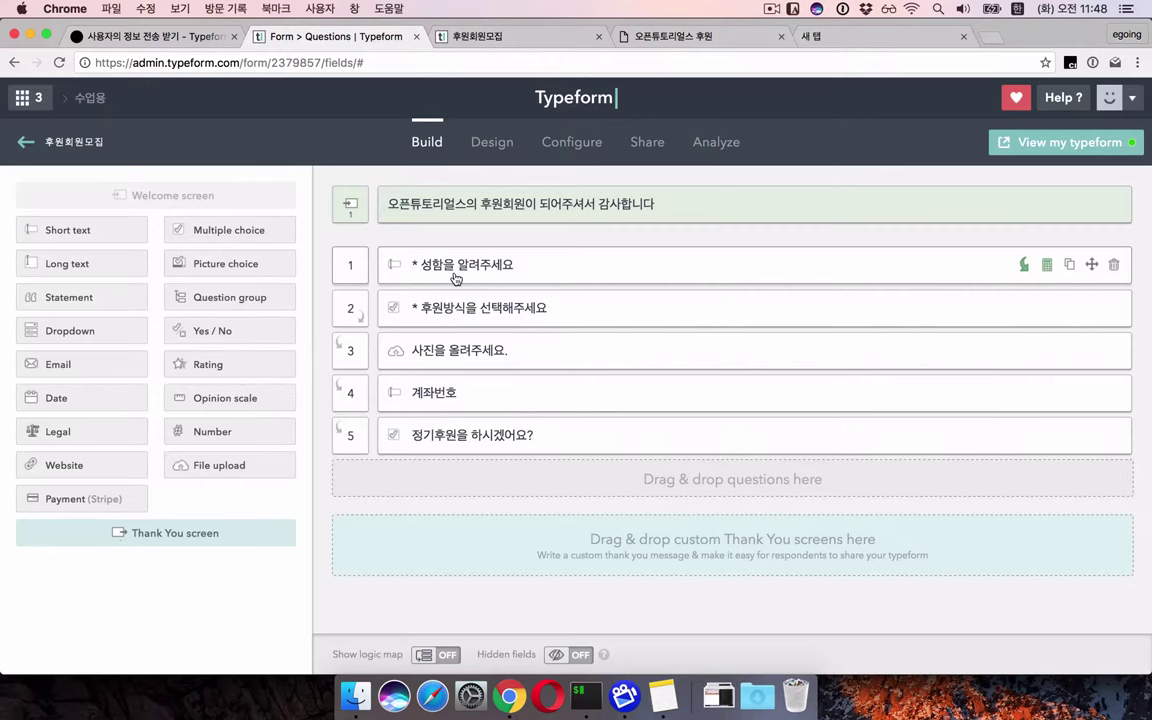
Give question 4 the description '[Answer to question 1]님의 계좌정보는 안전하게 보관됩니다.' and save.
click(458, 401)
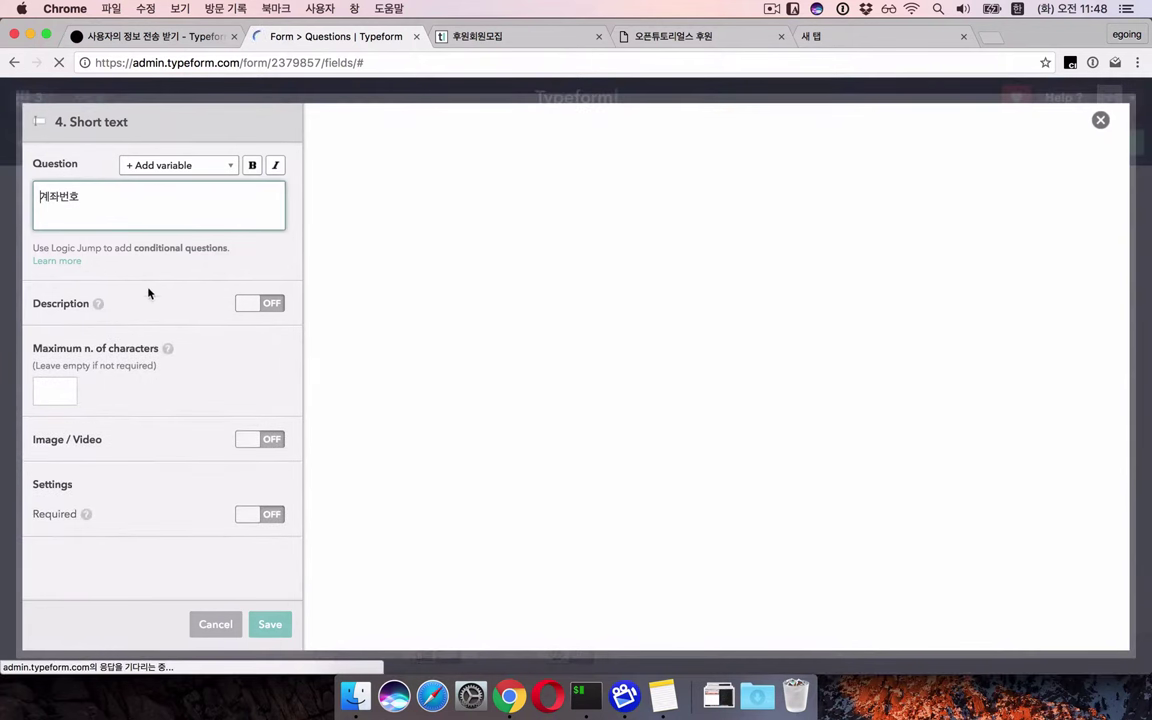
click(265, 305)
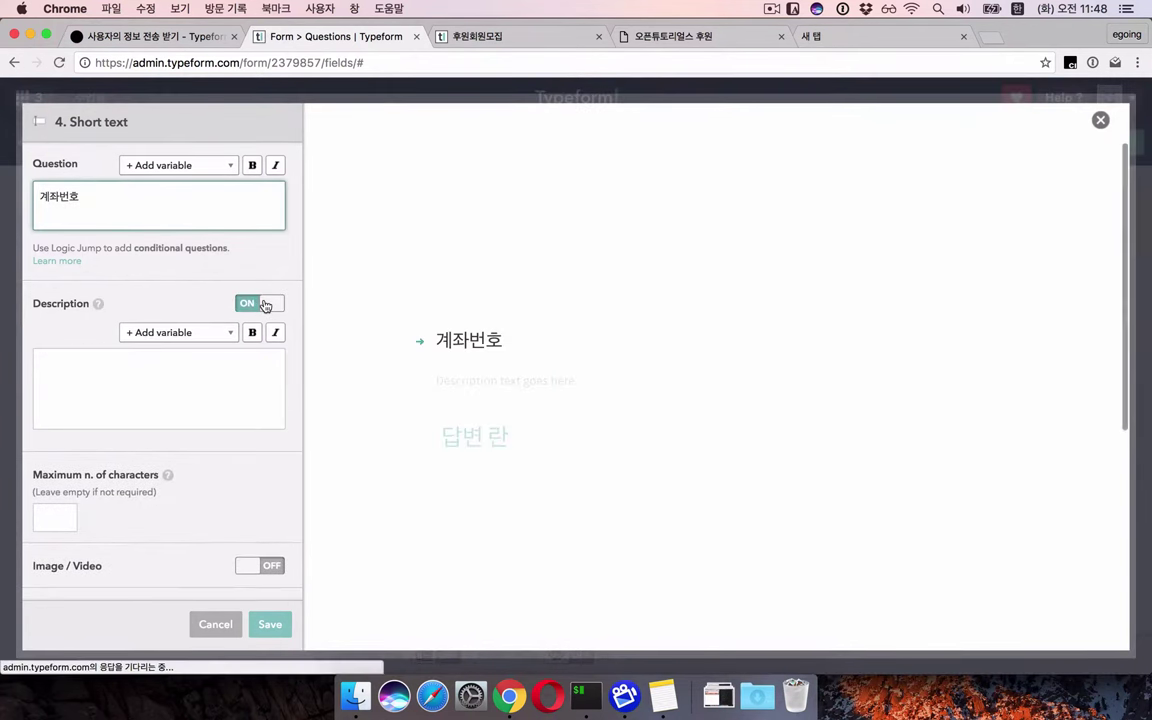
click(156, 378)
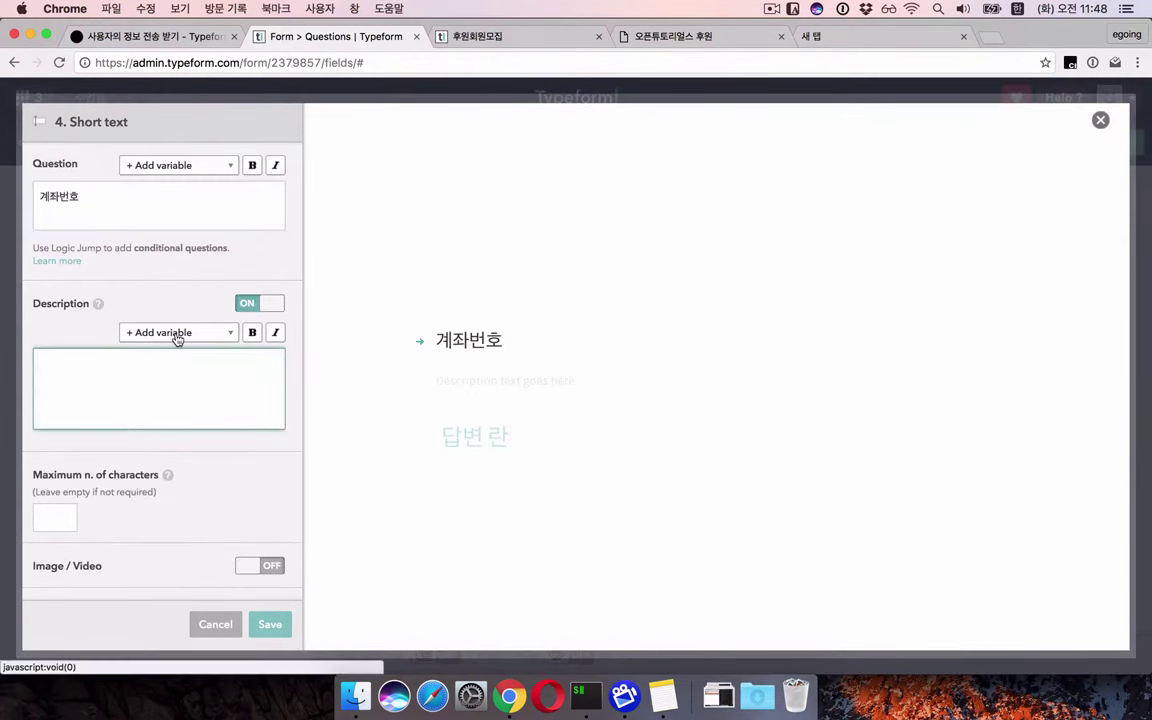
click(177, 334)
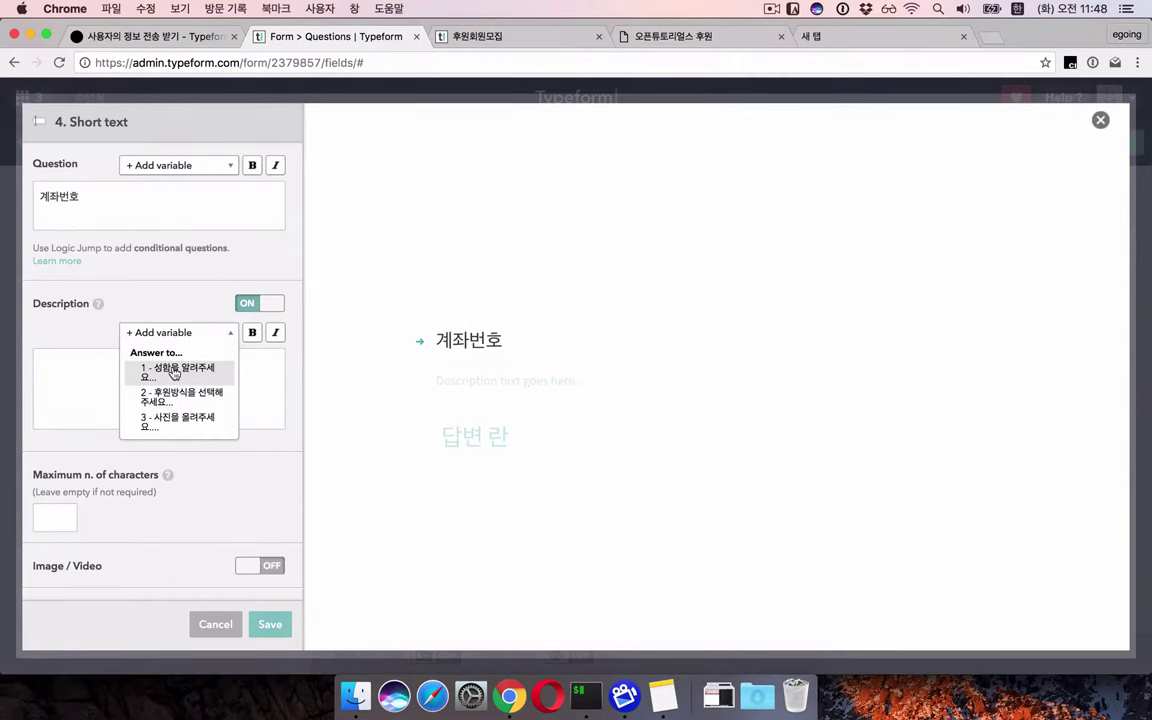
click(175, 372)
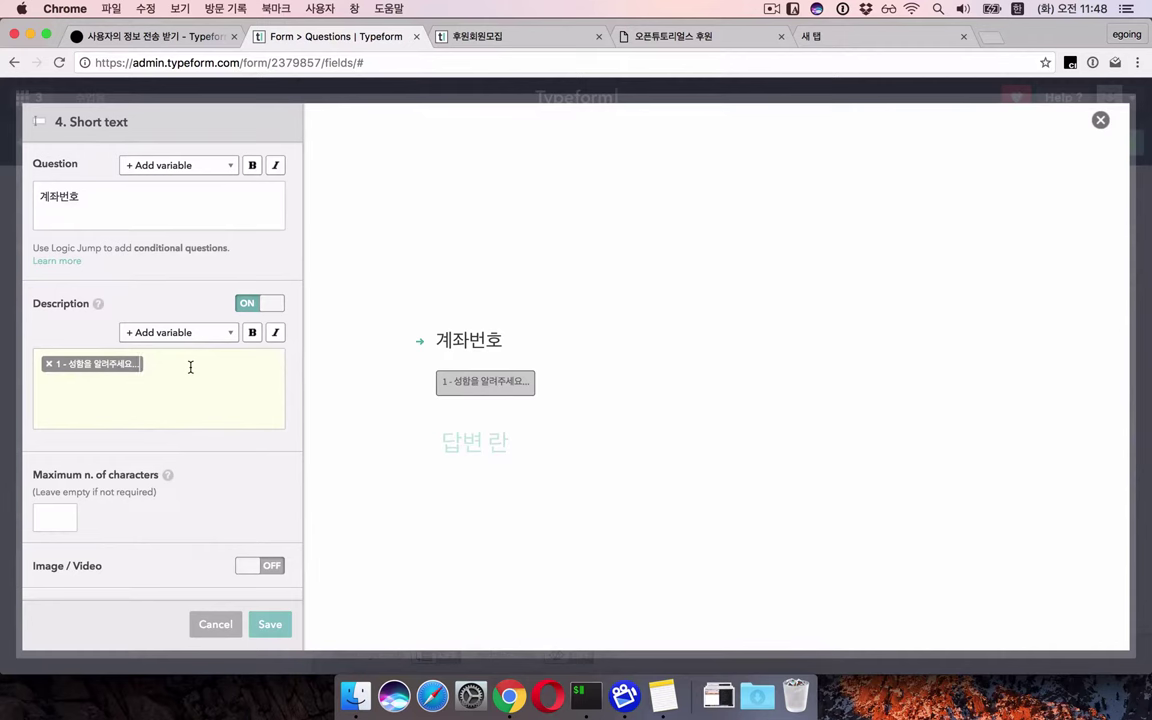
text(ㄴㄴ)
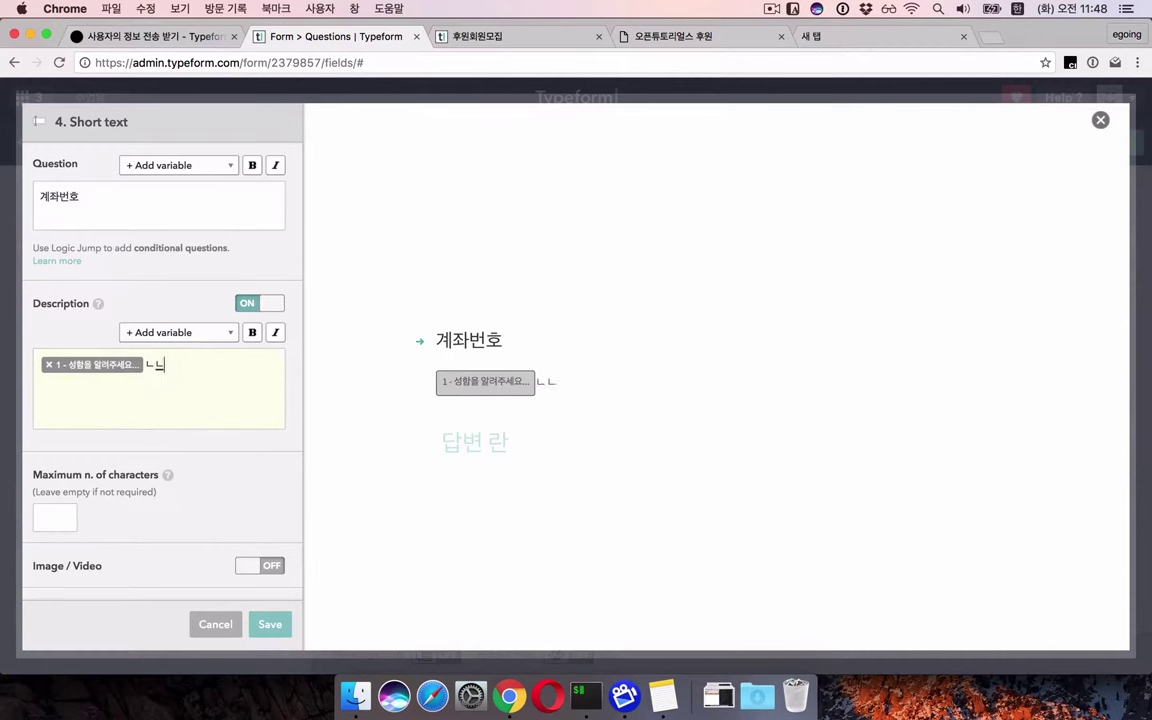
key(BackSpace)
key(BackSpace)
key(BackSpace)
text(님의 계좌정보는 )
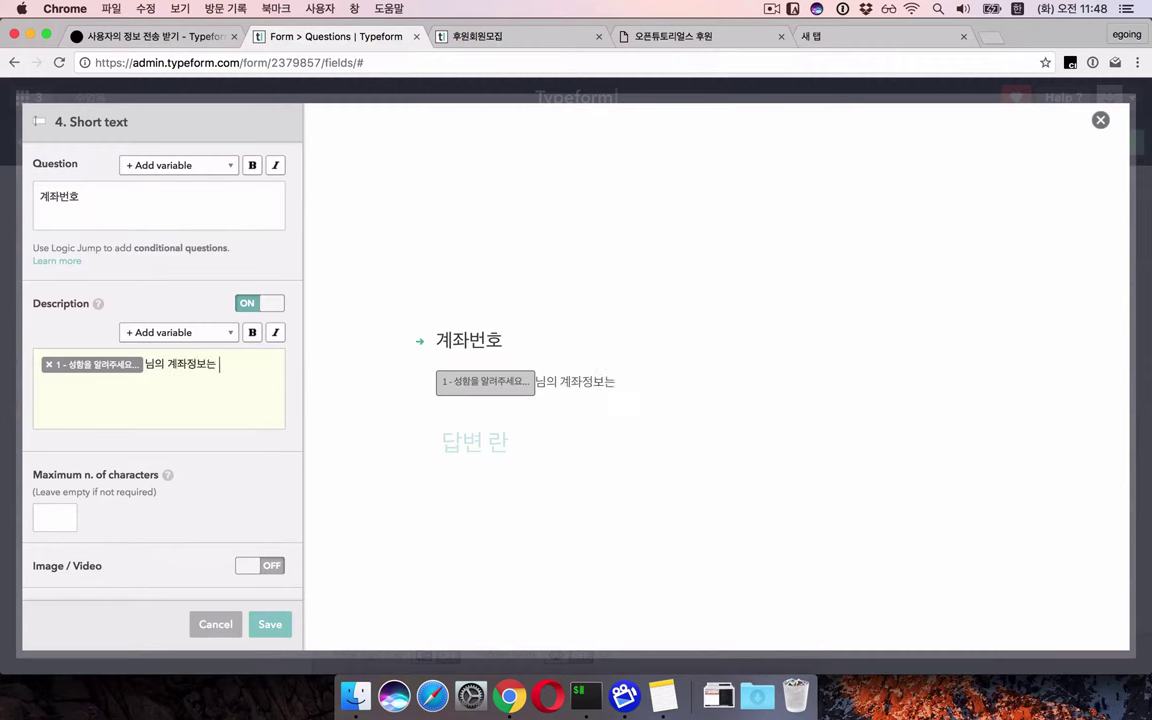
text(안전하게 보관됩니다.)
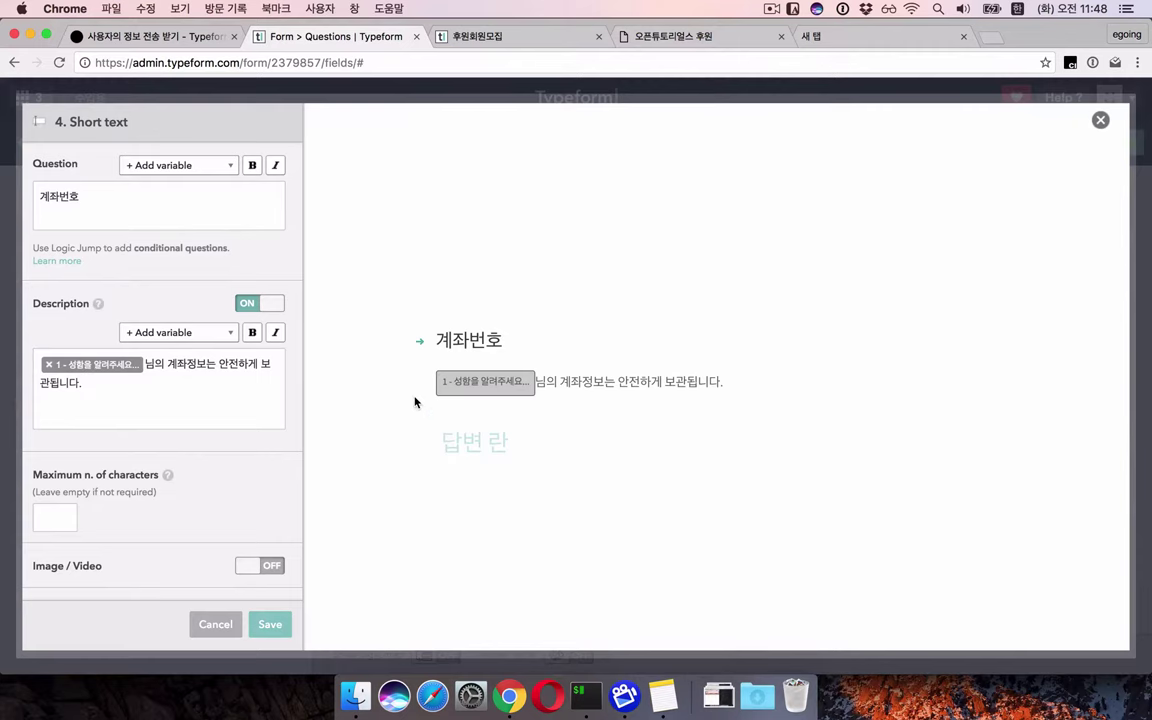
click(271, 624)
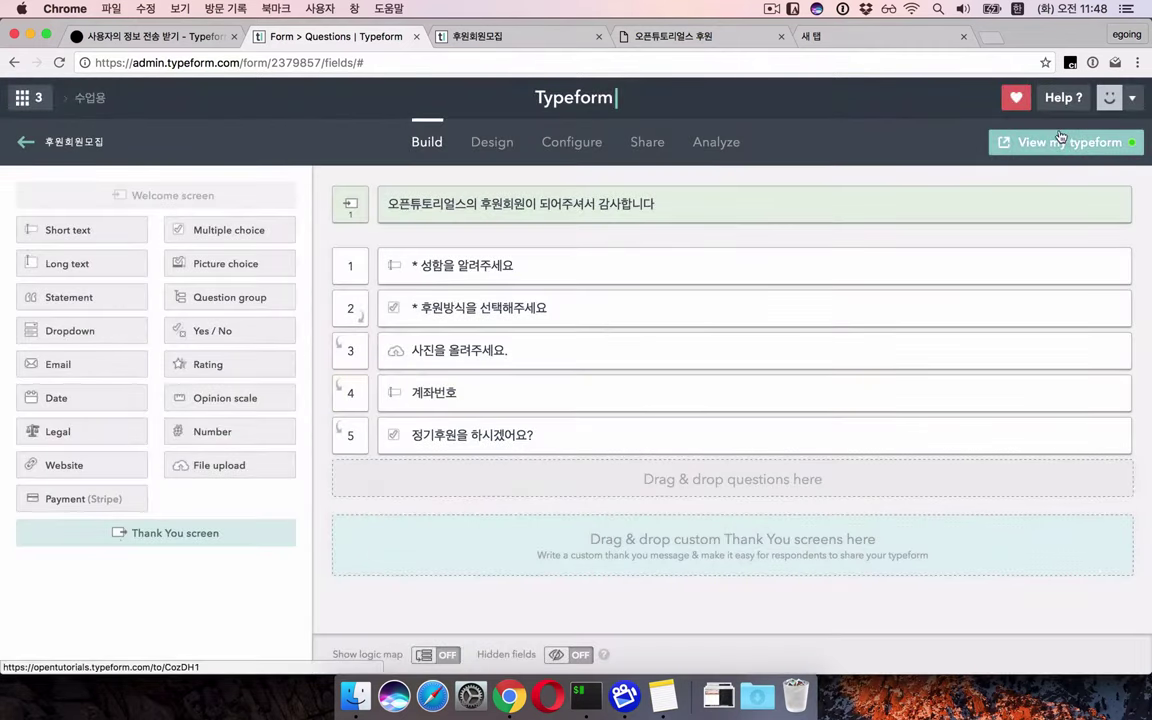
On the live form, enter a respondent name and pick 계좌이체 to view the description.
click(1068, 144)
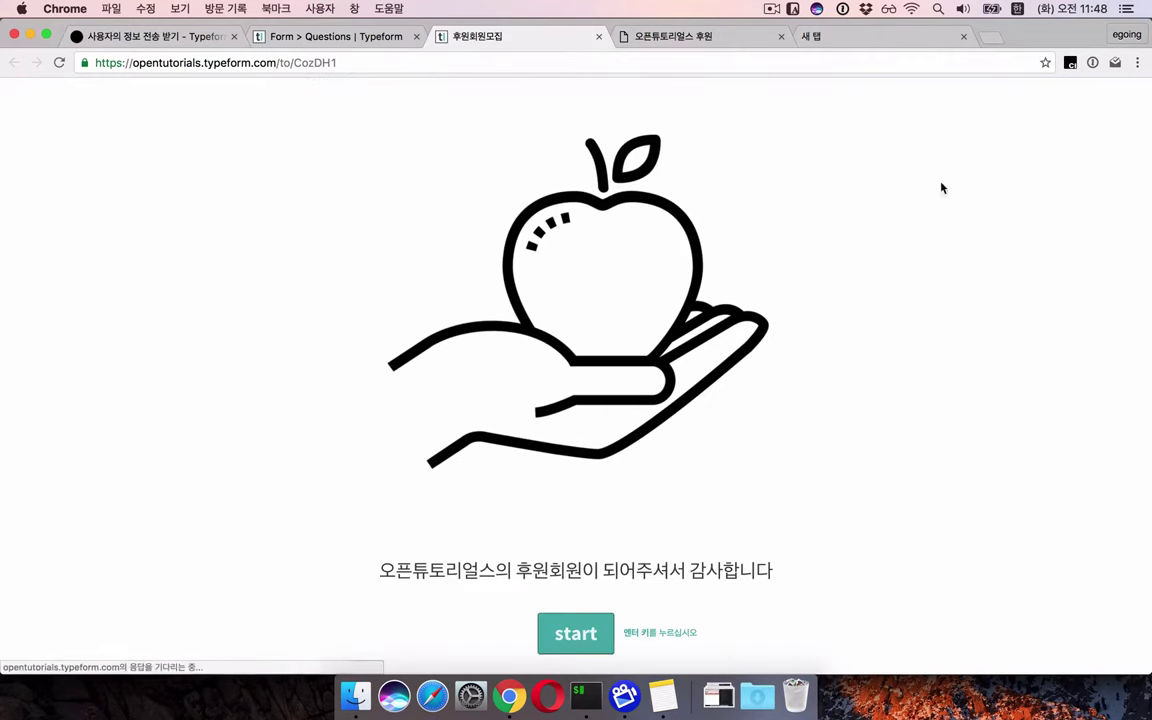
click(586, 640)
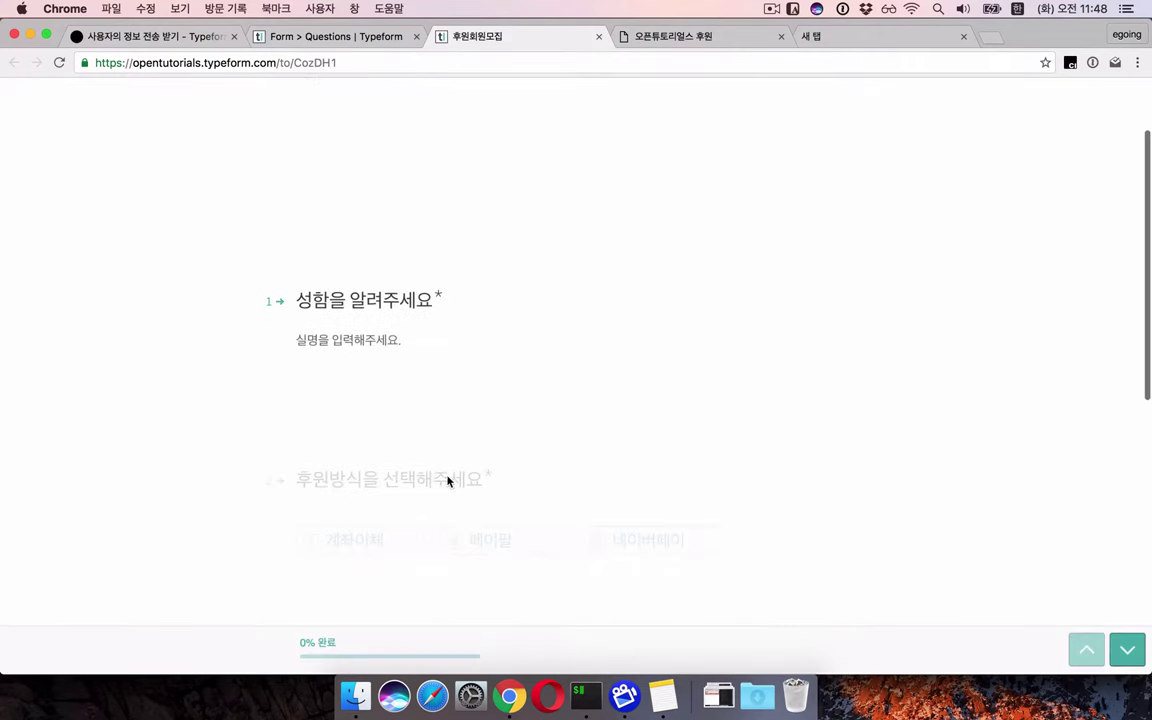
text(이고잉)
key(Return)
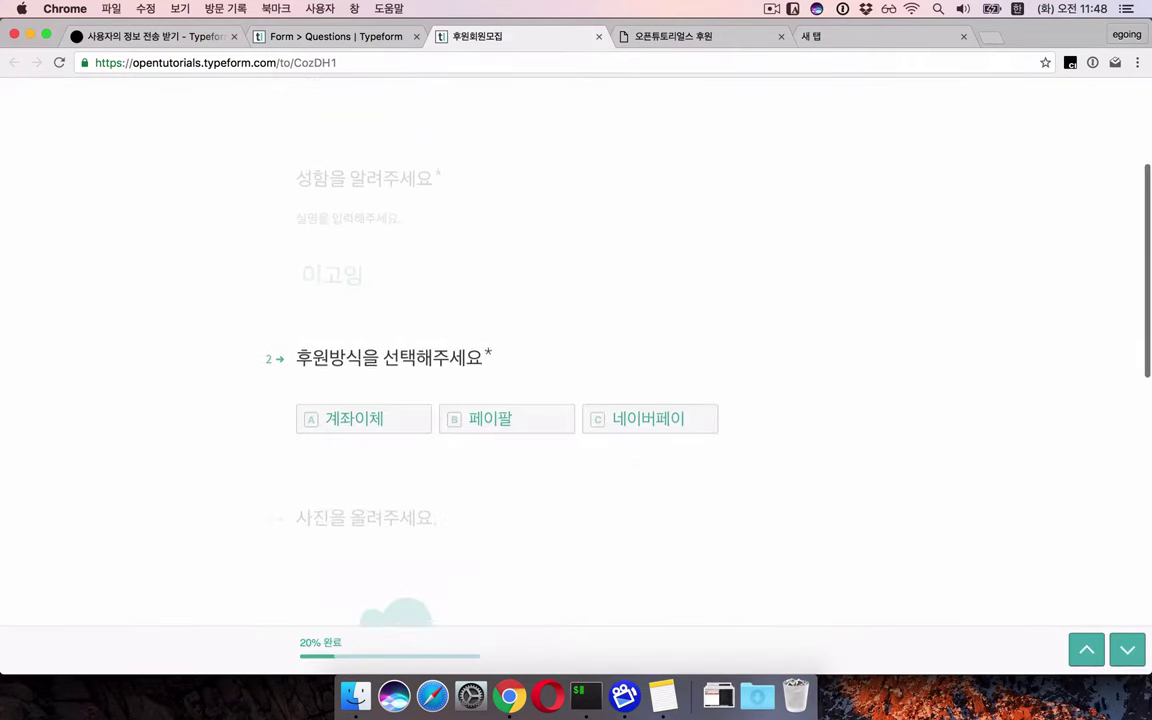
click(386, 372)
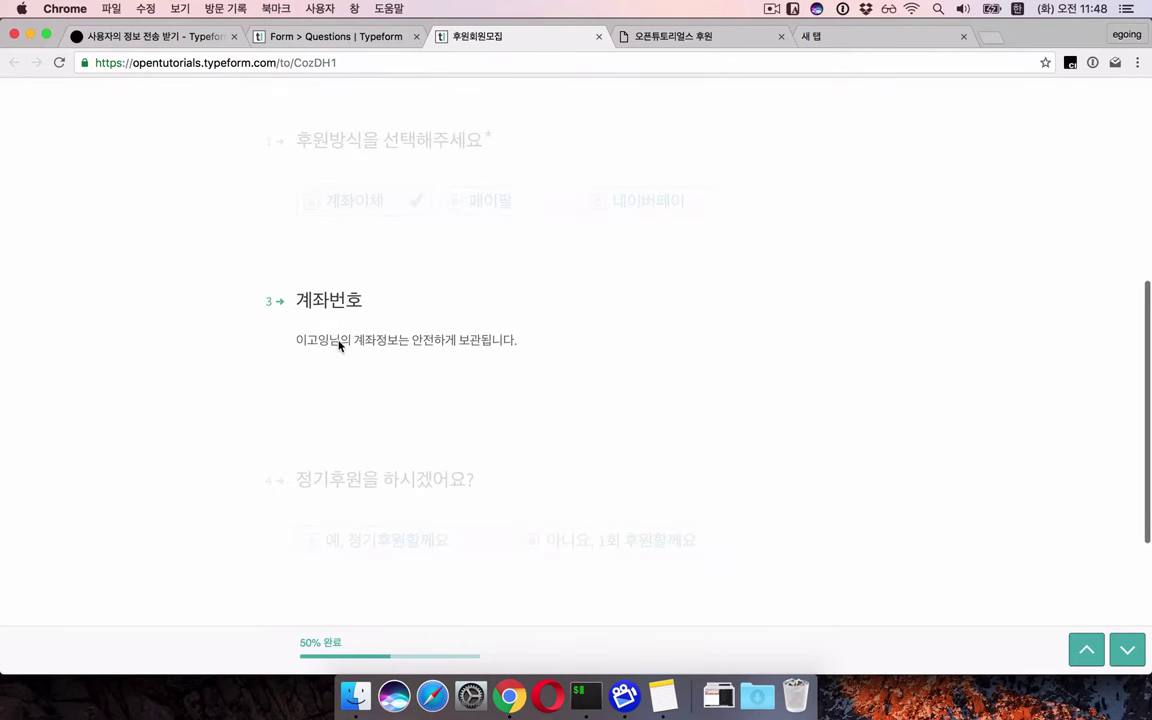
scroll(349, 345, up, 5)
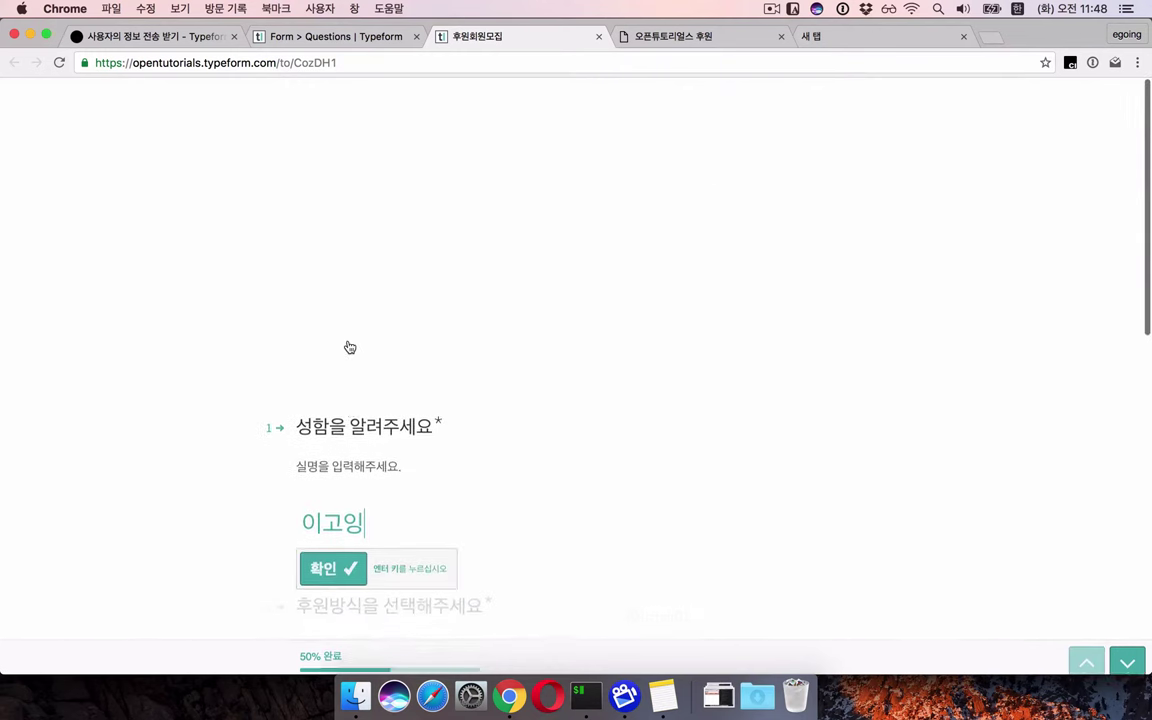
Replace the name with a different one, reselect 계좌이체, and check the description updates.
key(super+a)
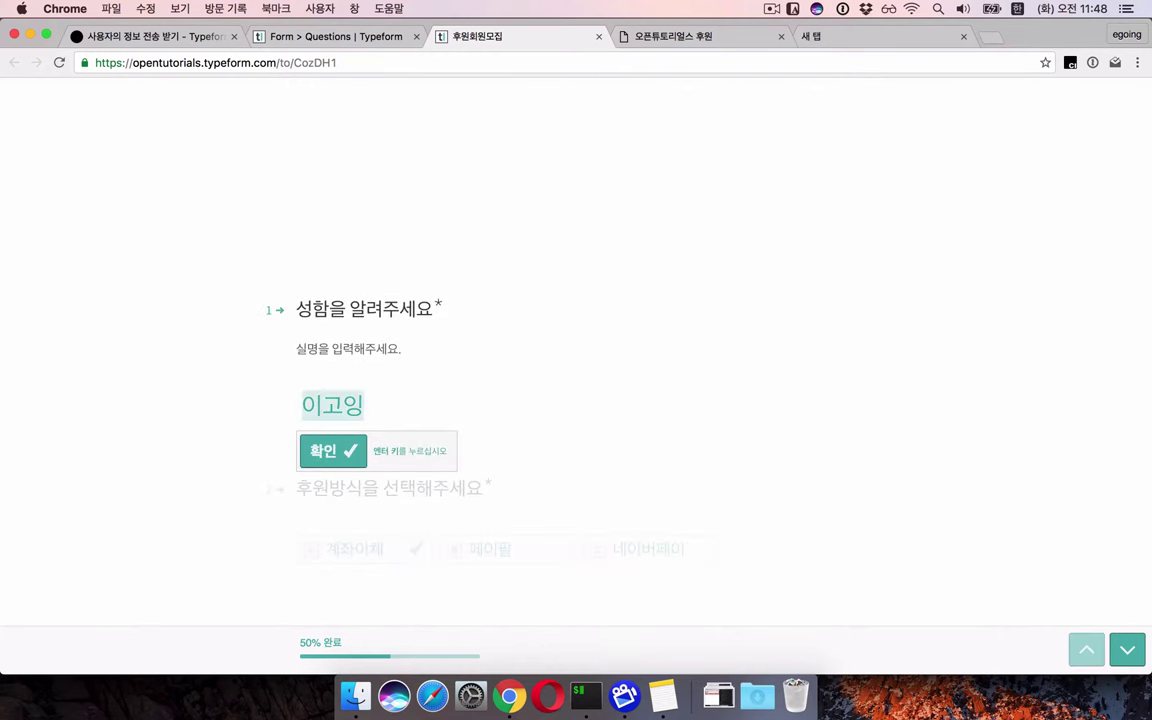
text(칭유빈)
key(Return)
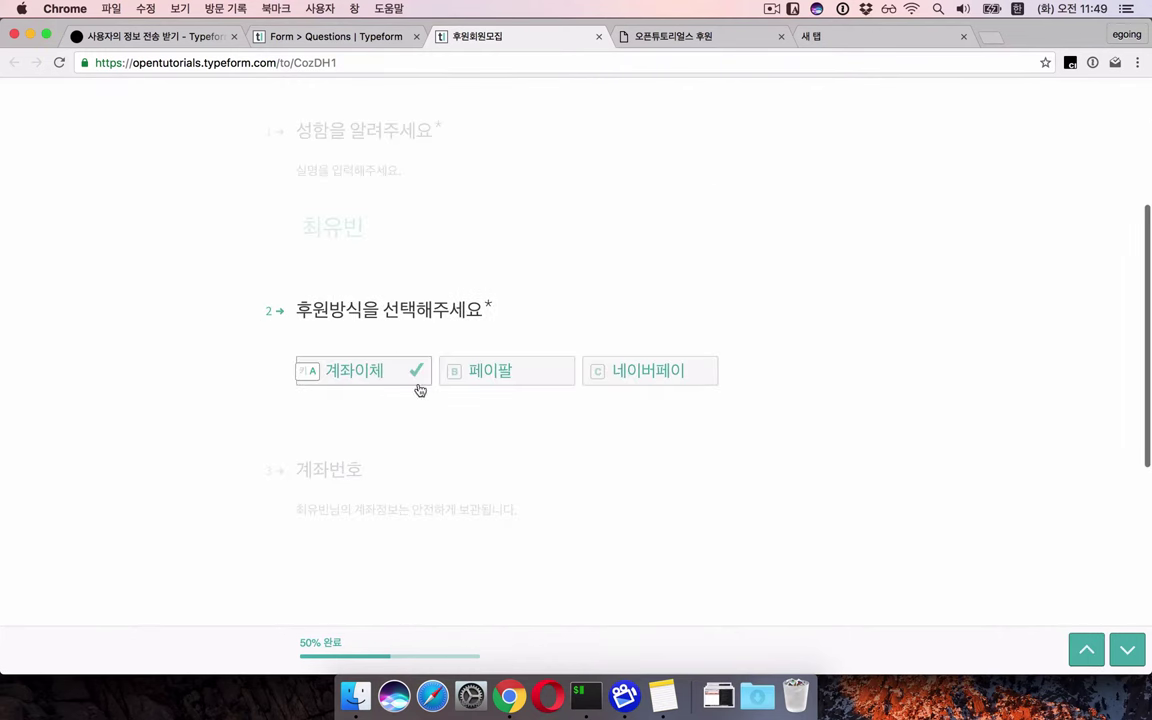
click(378, 377)
click(378, 377)
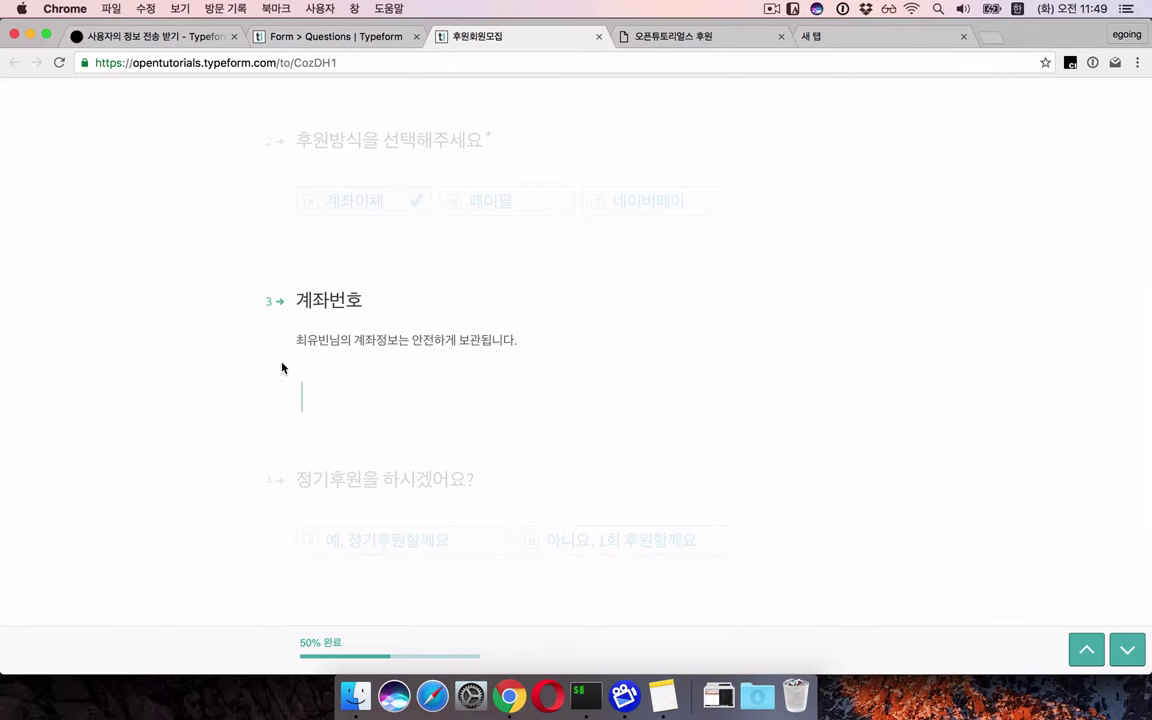
scroll(347, 339, up, 3)
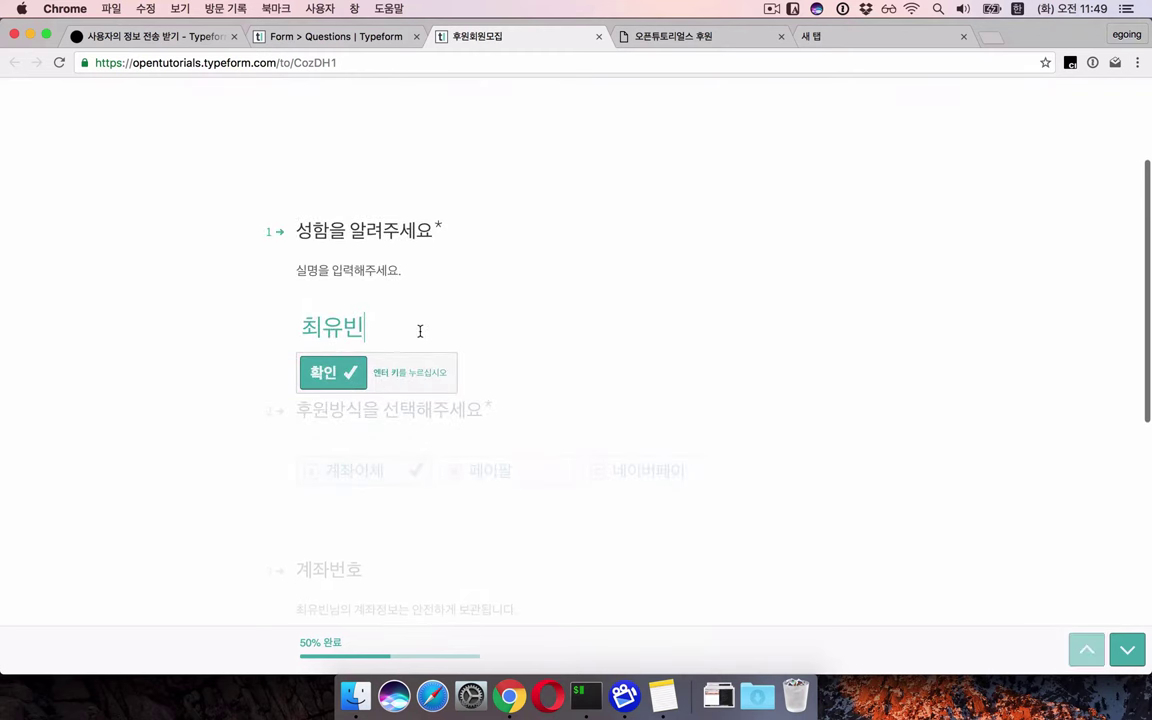
scroll(395, 376, down, 6)
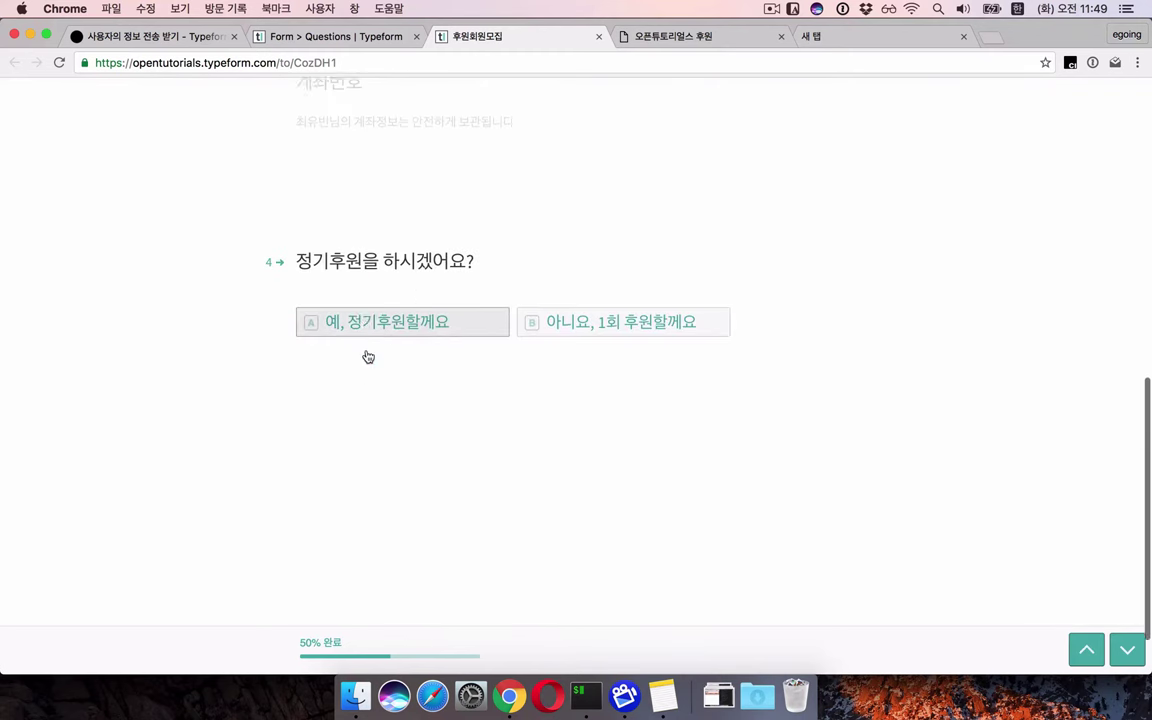
scroll(368, 357, up, 3)
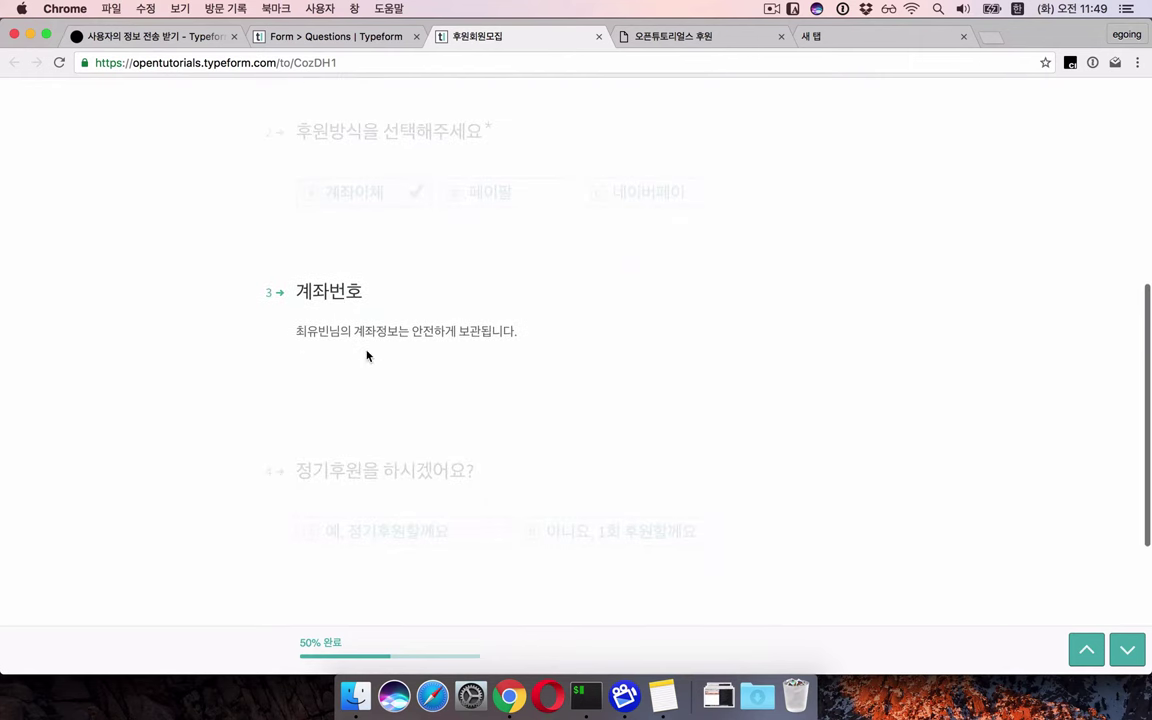